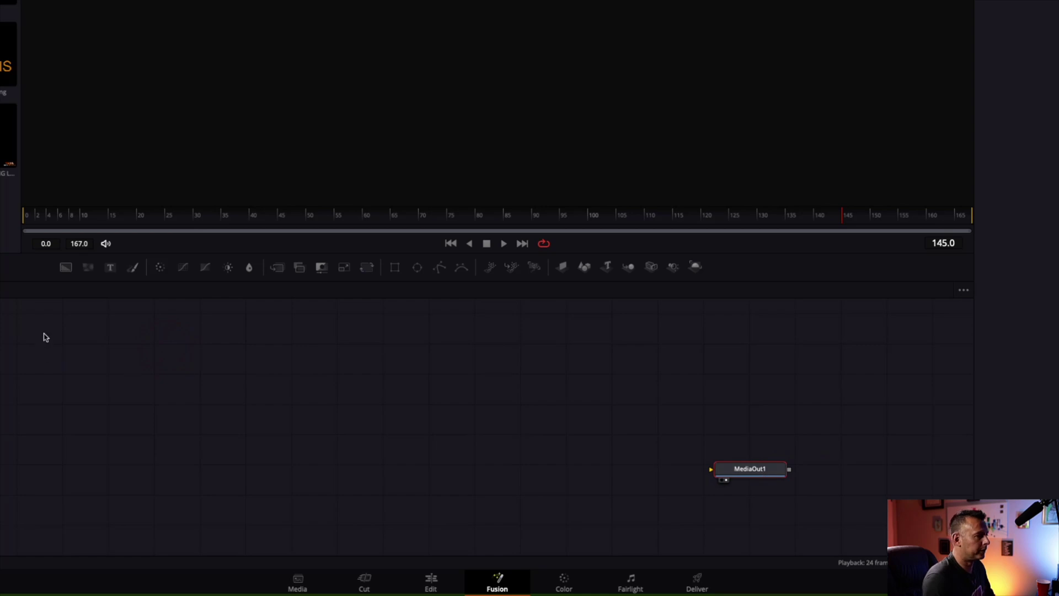
Step: Add a Background node connected to MediaOut1 and set its colour to solid white
{"action": "left_click_drag", "start_coordinate": [66, 268], "coordinate": [763, 493]}
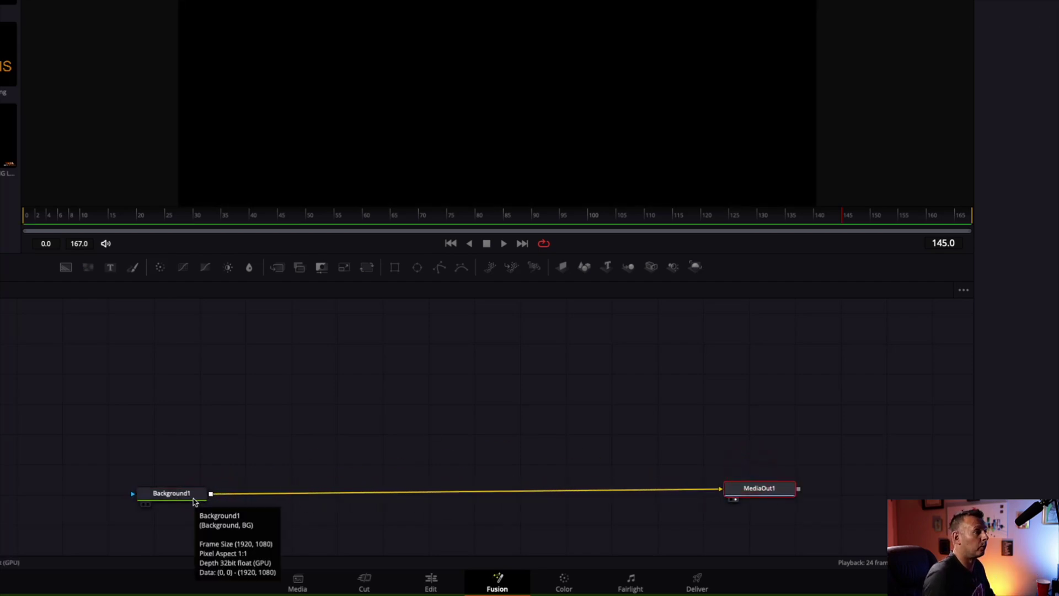
{"action": "left_click_drag", "start_coordinate": [193, 501], "coordinate": [184, 501]}
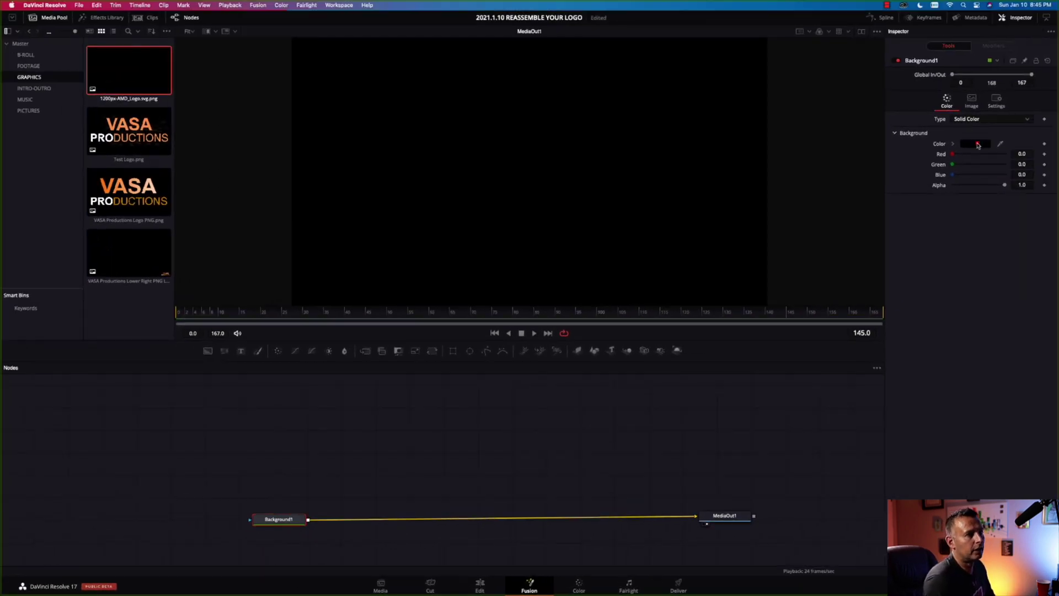
{"action": "left_click", "coordinate": [977, 144]}
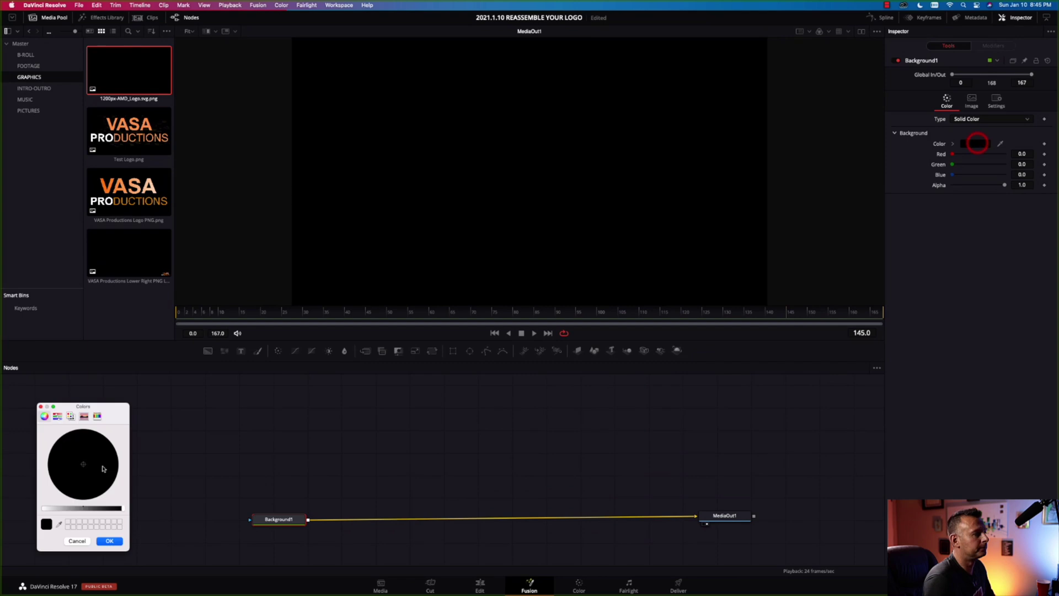
{"action": "left_click_drag", "start_coordinate": [60, 508], "coordinate": [120, 508]}
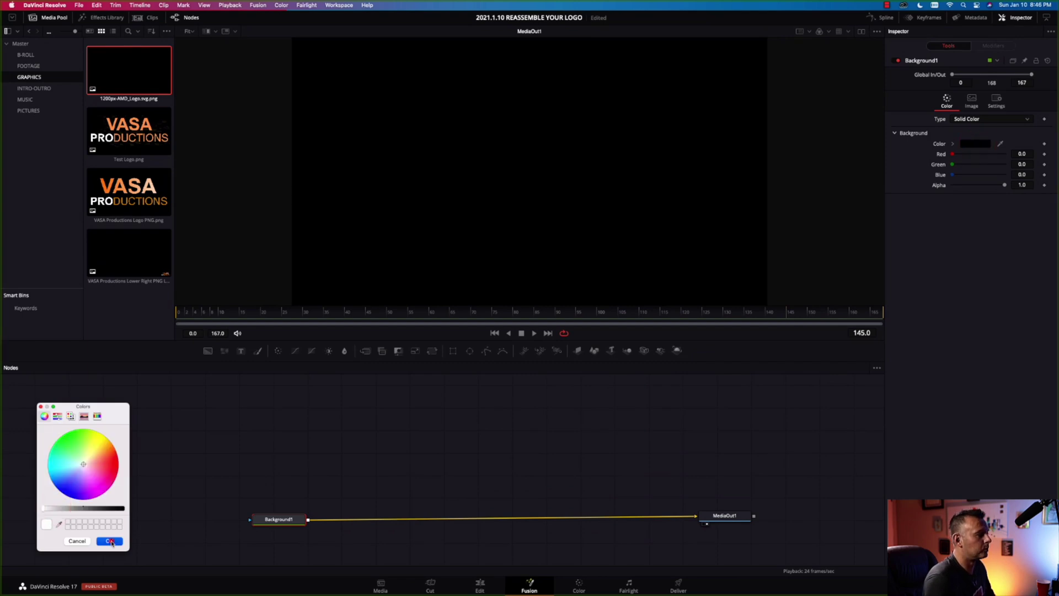
{"action": "left_click", "coordinate": [110, 540]}
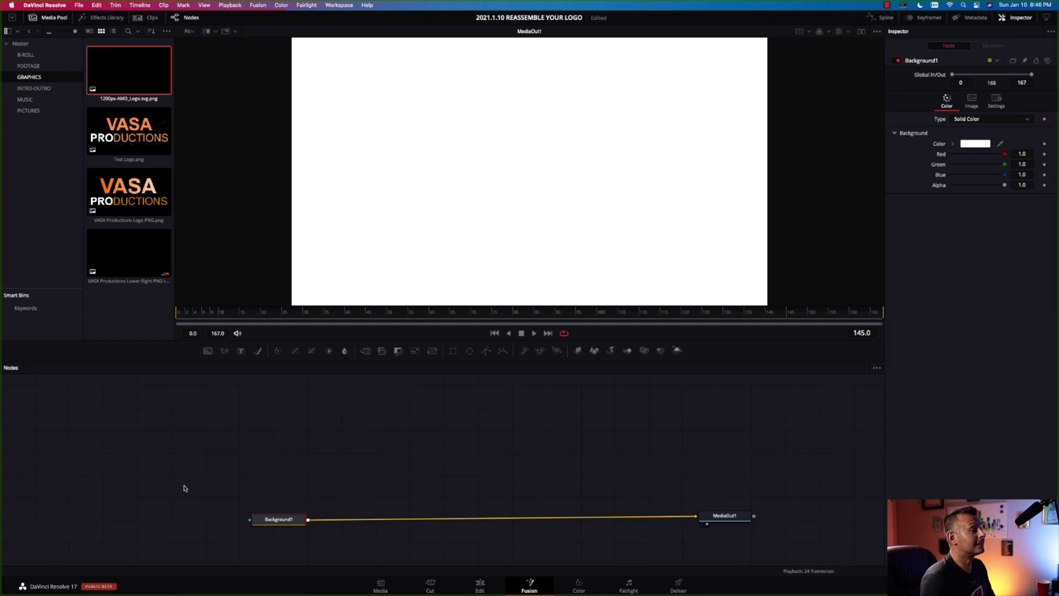
Step: Merge a second Background node over the white one, place it above the merge, and set its alpha to 0.0
{"action": "left_click_drag", "start_coordinate": [206, 355], "coordinate": [431, 482]}
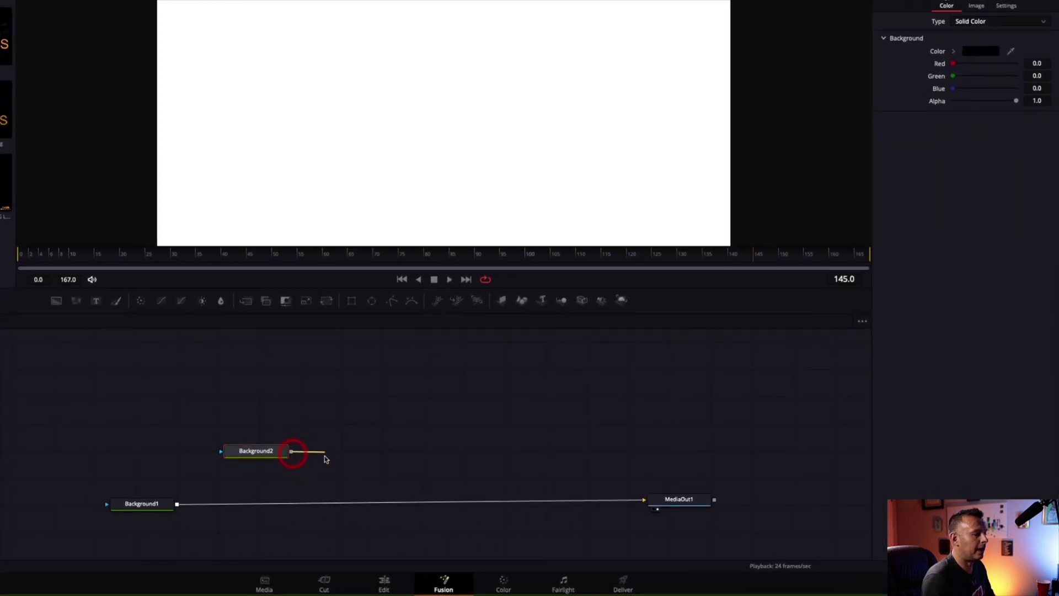
{"action": "left_click_drag", "start_coordinate": [325, 459], "coordinate": [177, 502]}
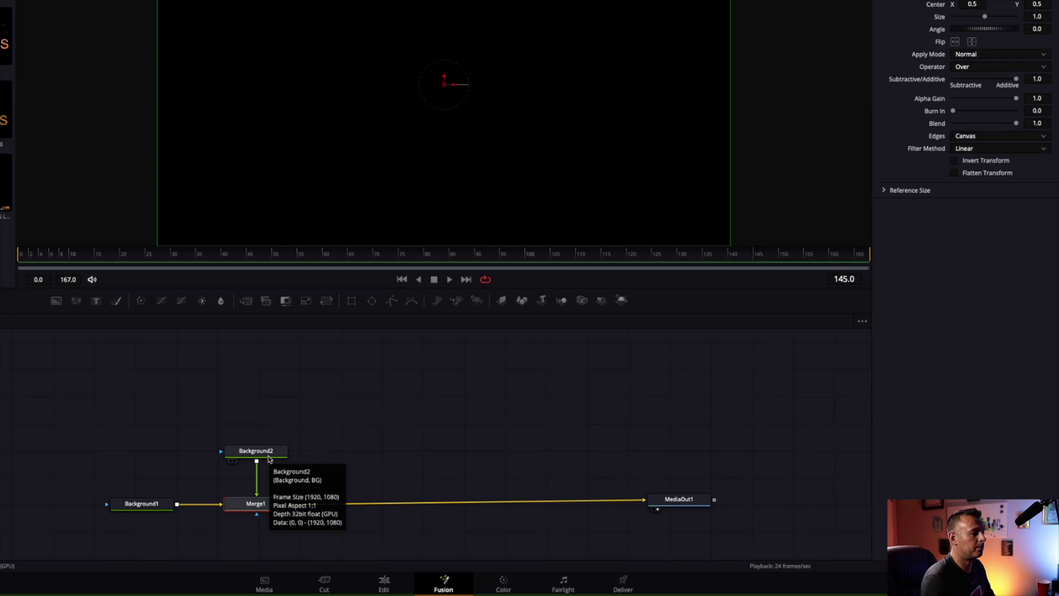
{"action": "left_click_drag", "start_coordinate": [264, 456], "coordinate": [263, 367]}
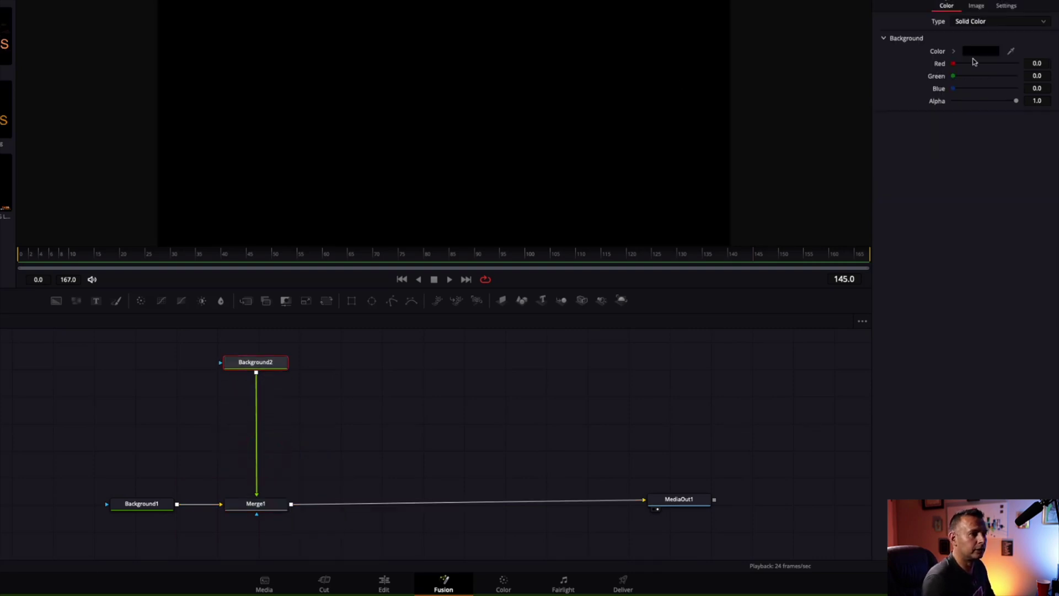
{"action": "left_click_drag", "start_coordinate": [1017, 103], "coordinate": [892, 105]}
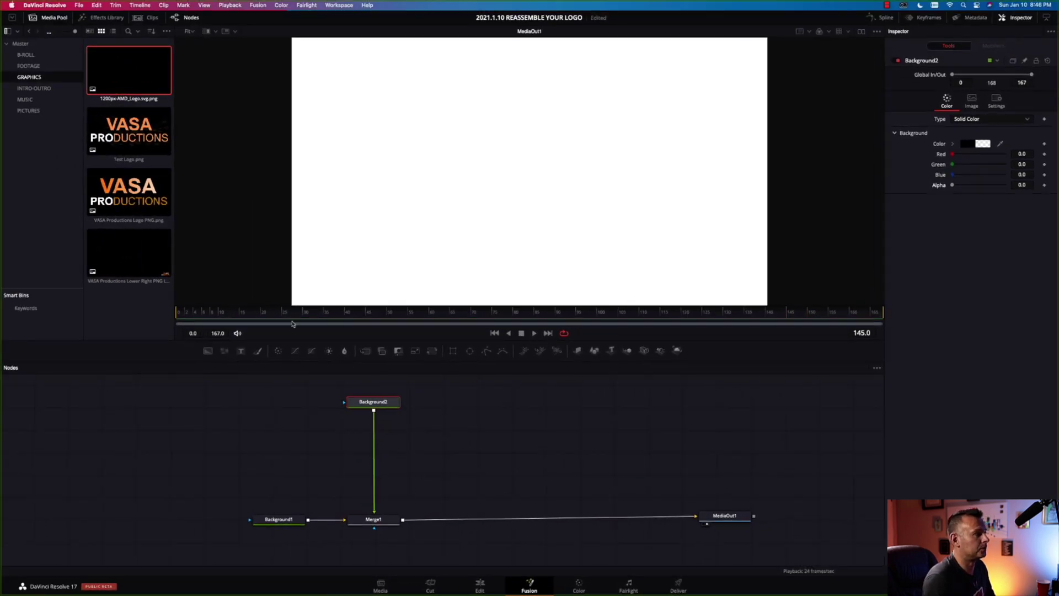
Step: Merge the 1200px-AMD_Logo.svg.png image over Background2, lining up the new merge beneath Background2 with the image node beside it
{"action": "left_click_drag", "start_coordinate": [109, 80], "coordinate": [489, 420]}
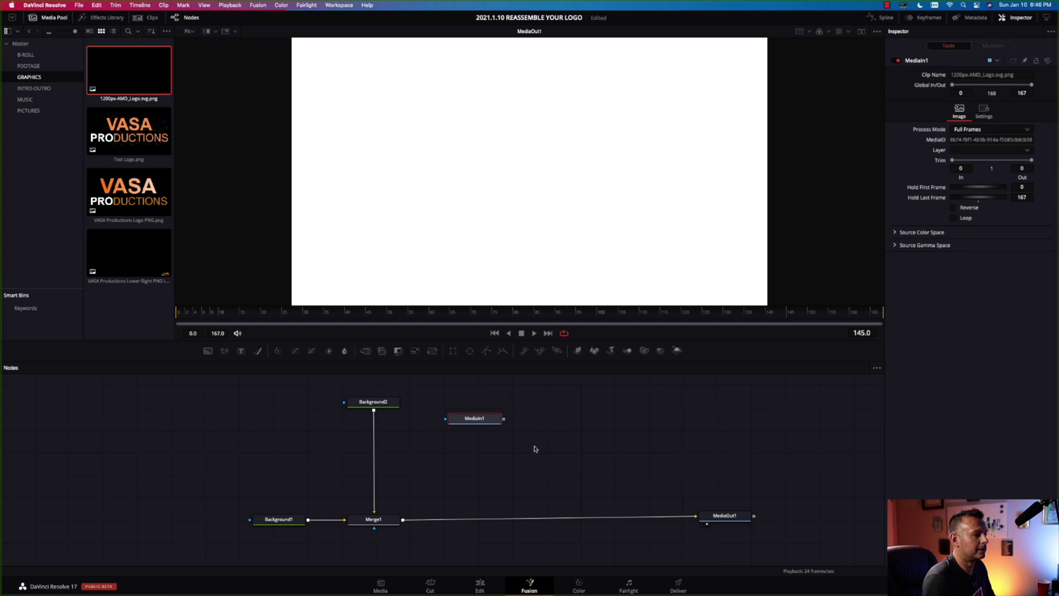
{"action": "left_click_drag", "start_coordinate": [504, 419], "coordinate": [379, 419]}
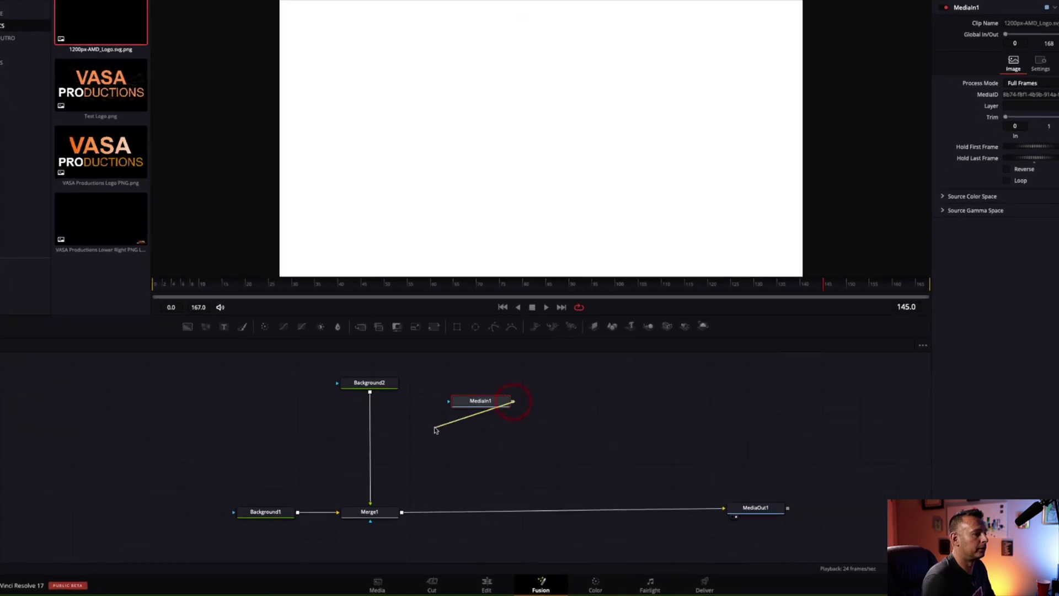
{"action": "left_click_drag", "start_coordinate": [373, 379], "coordinate": [367, 369]}
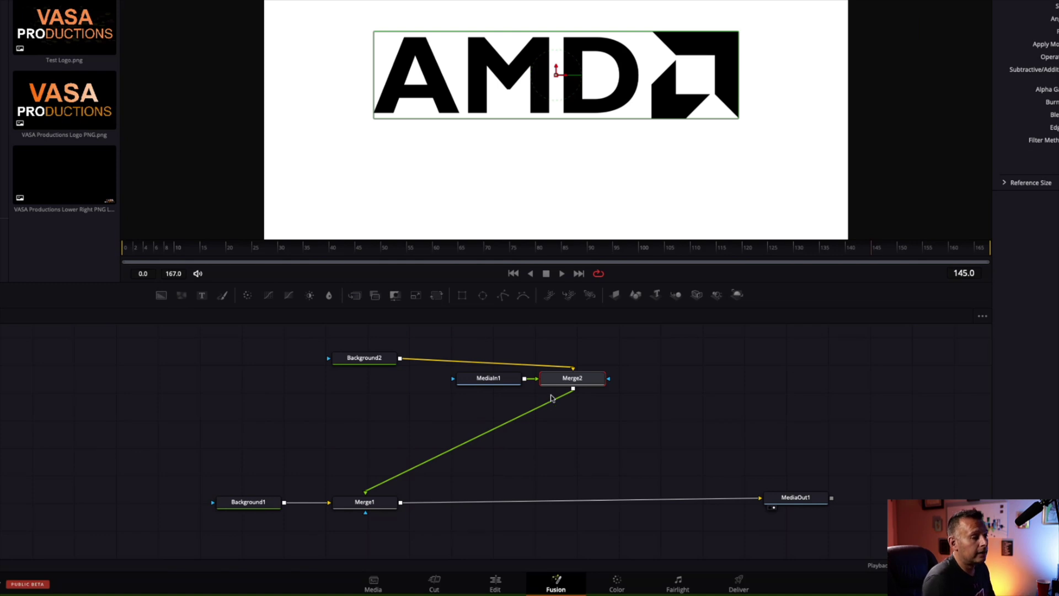
{"action": "left_click_drag", "start_coordinate": [574, 385], "coordinate": [364, 395]}
{"action": "left_click_drag", "start_coordinate": [488, 380], "coordinate": [539, 393]}
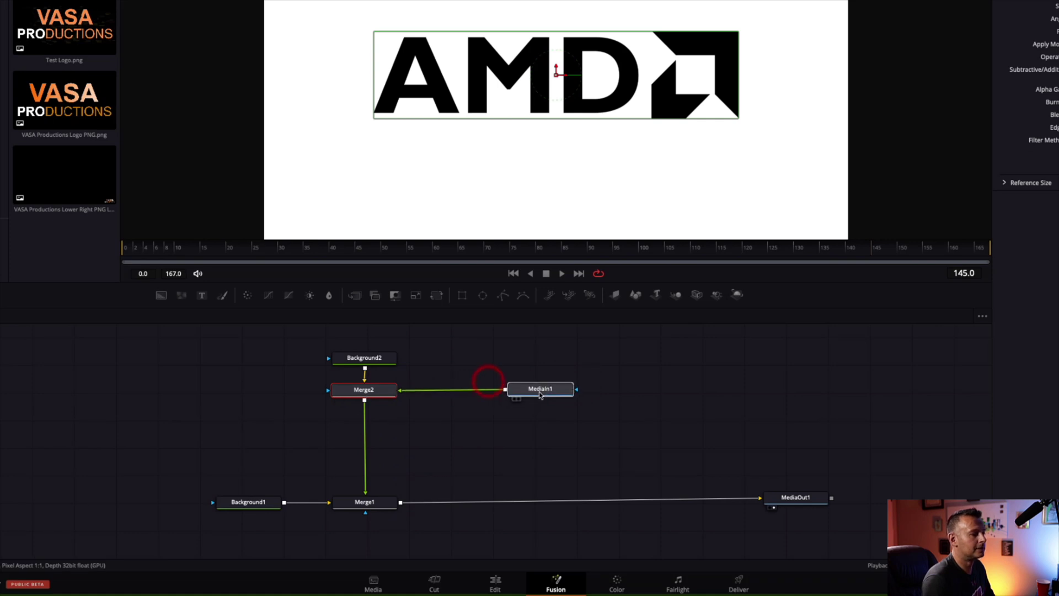
Step: Rename the logo image's MediaIn1 node as AMD LOGO
{"action": "right_click", "coordinate": [540, 394]}
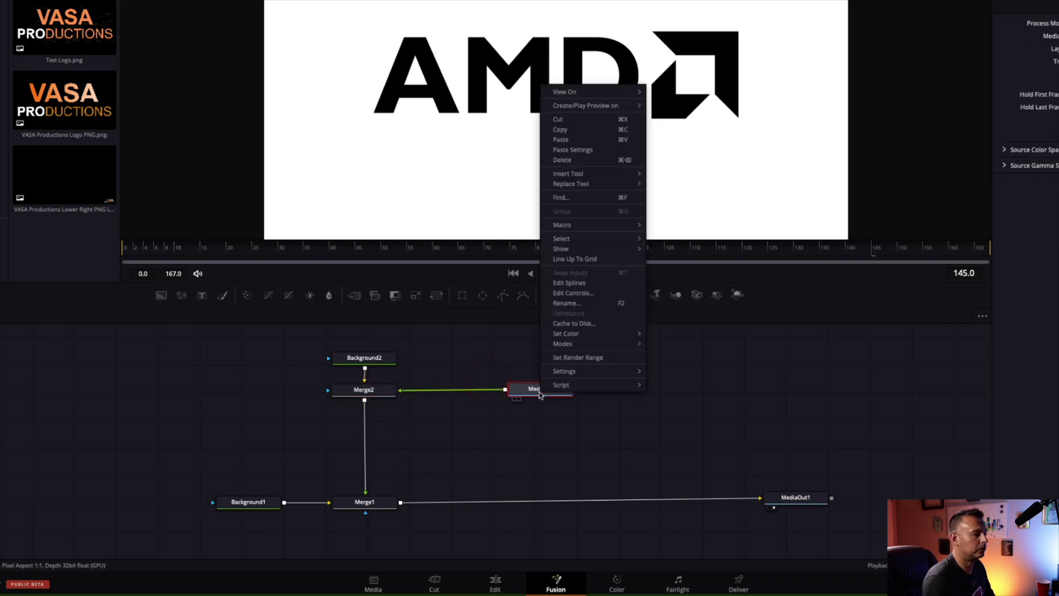
{"action": "left_click", "coordinate": [569, 304]}
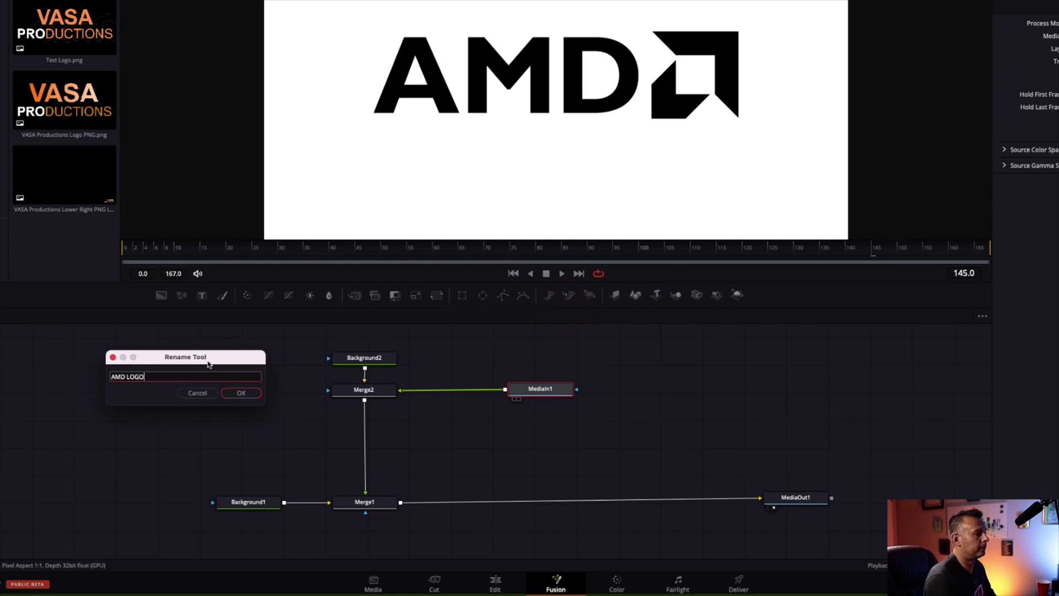
{"action": "left_click", "coordinate": [241, 393]}
Step: Insert a Transform node between the AMD logo node and Merge2, spacing the nodes apart
{"action": "left_click_drag", "start_coordinate": [543, 392], "coordinate": [563, 391]}
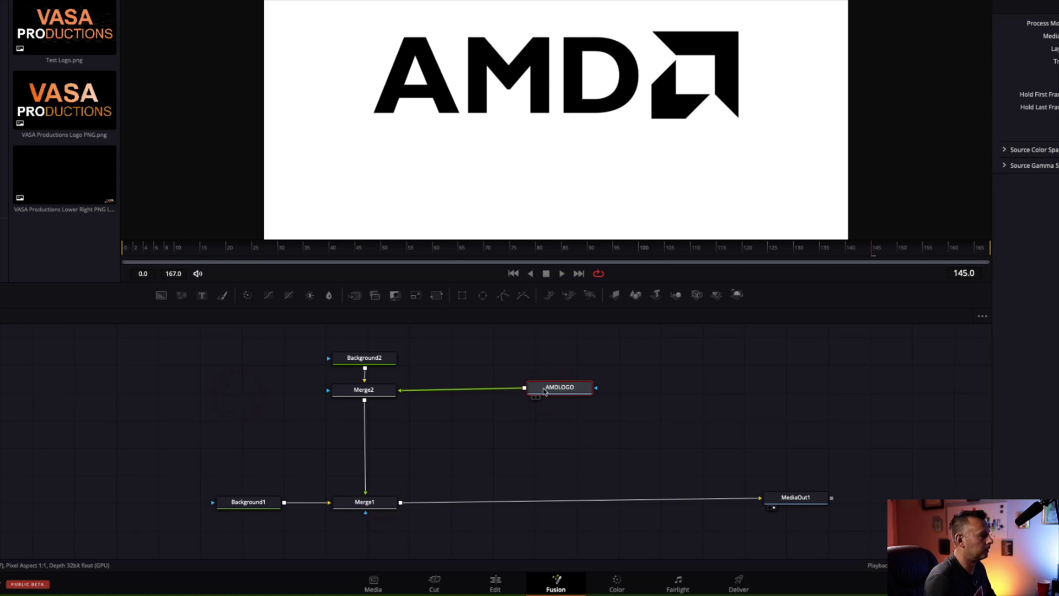
{"action": "left_click", "coordinate": [436, 296]}
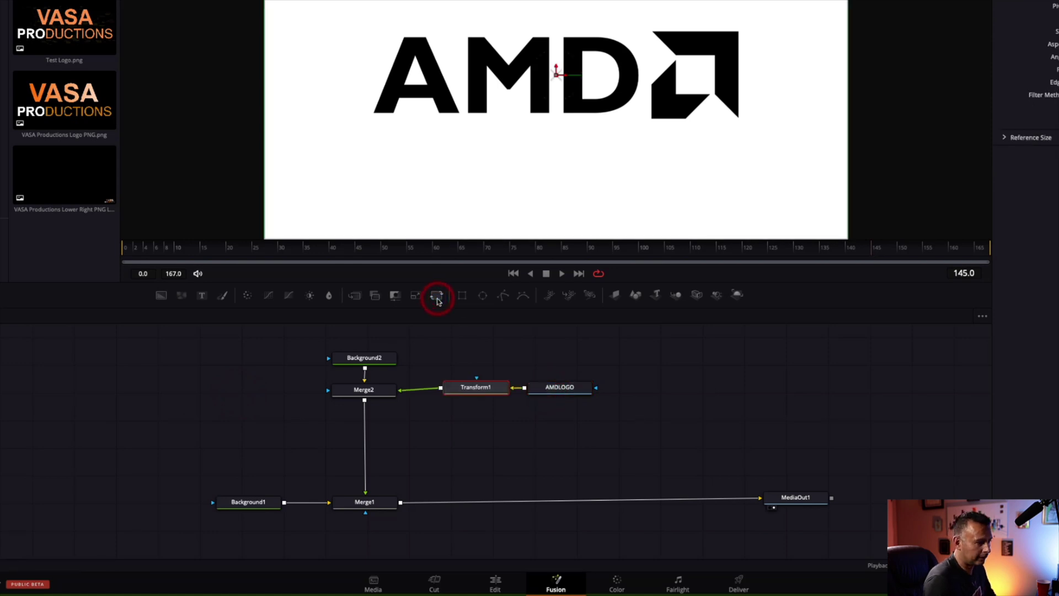
{"action": "left_click_drag", "start_coordinate": [484, 396], "coordinate": [476, 397]}
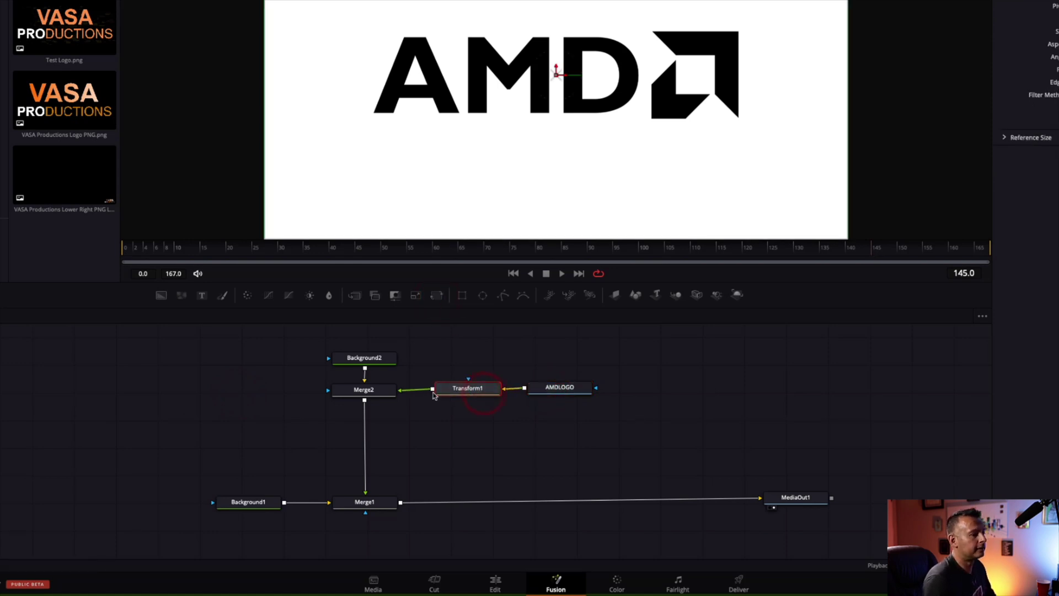
Step: Add a Rectangle mask to Merge2 and place its node beside the merge
{"action": "left_click", "coordinate": [379, 394]}
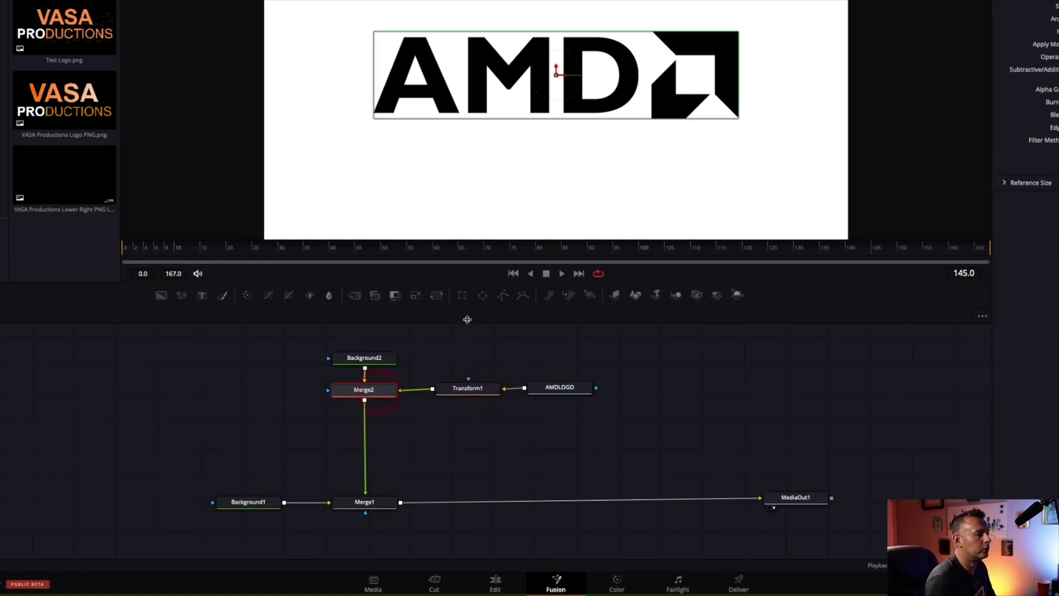
{"action": "left_click", "coordinate": [462, 296]}
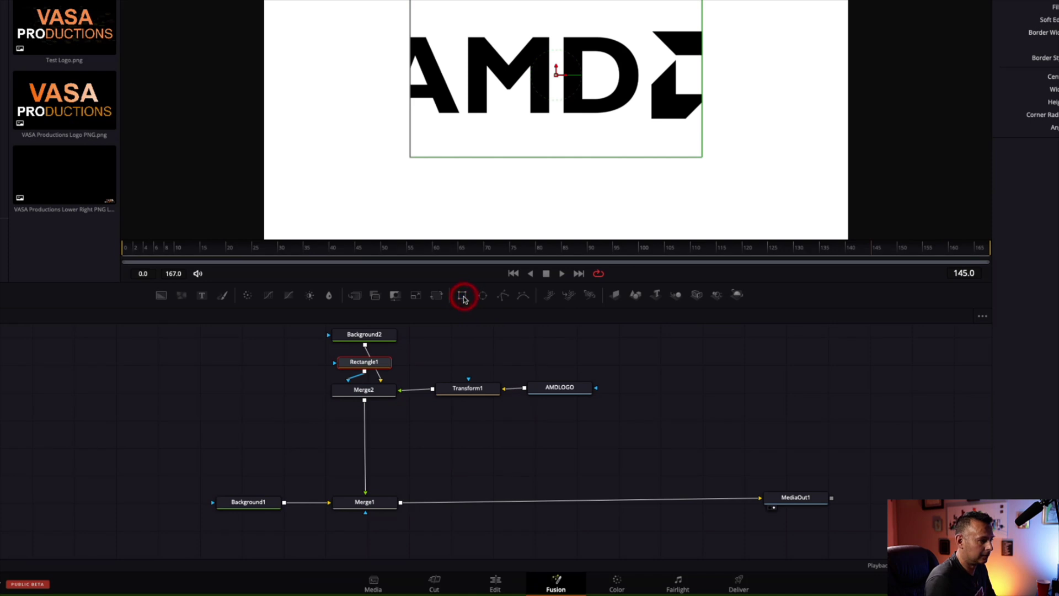
{"action": "left_click_drag", "start_coordinate": [366, 363], "coordinate": [281, 396]}
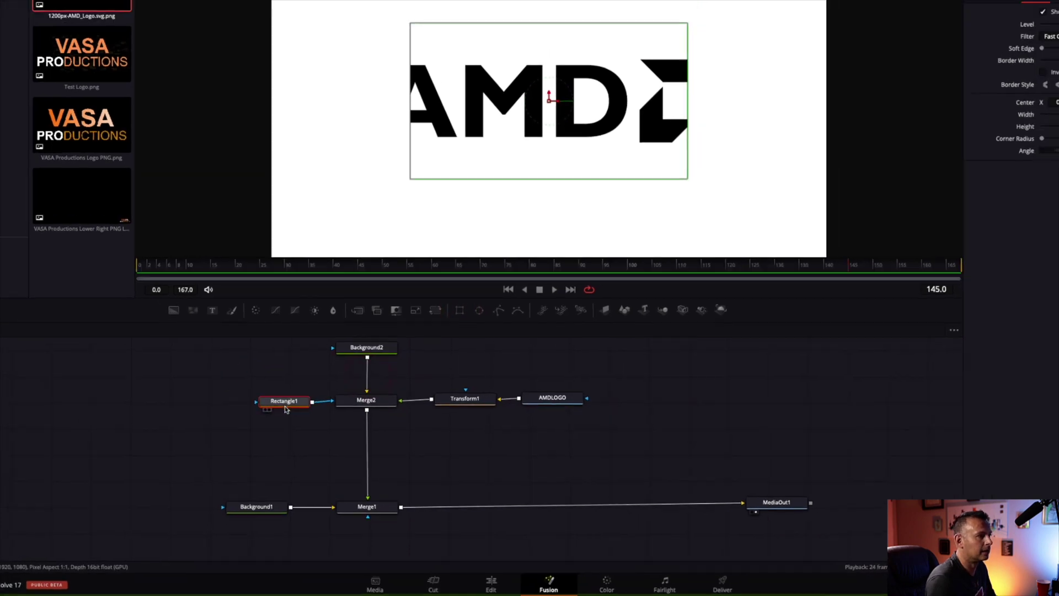
Step: Move and shrink the rectangle mask to frame only the letter A, about 0.159 wide and 0.277 high
{"action": "left_click_drag", "start_coordinate": [539, 174], "coordinate": [428, 172]}
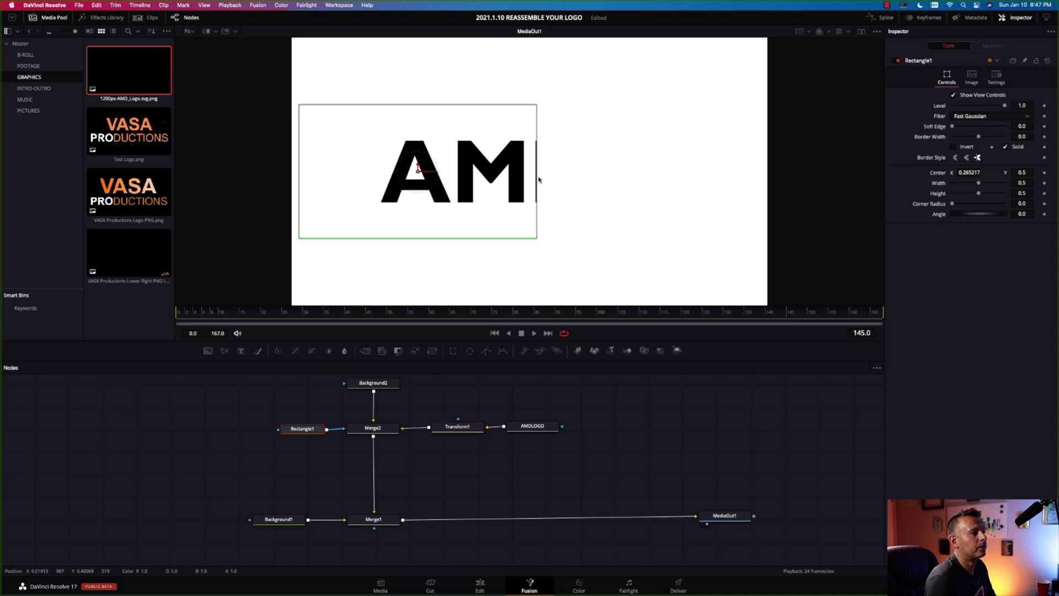
{"action": "left_click_drag", "start_coordinate": [538, 179], "coordinate": [423, 174]}
{"action": "left_click_drag", "start_coordinate": [437, 109], "coordinate": [442, 150]}
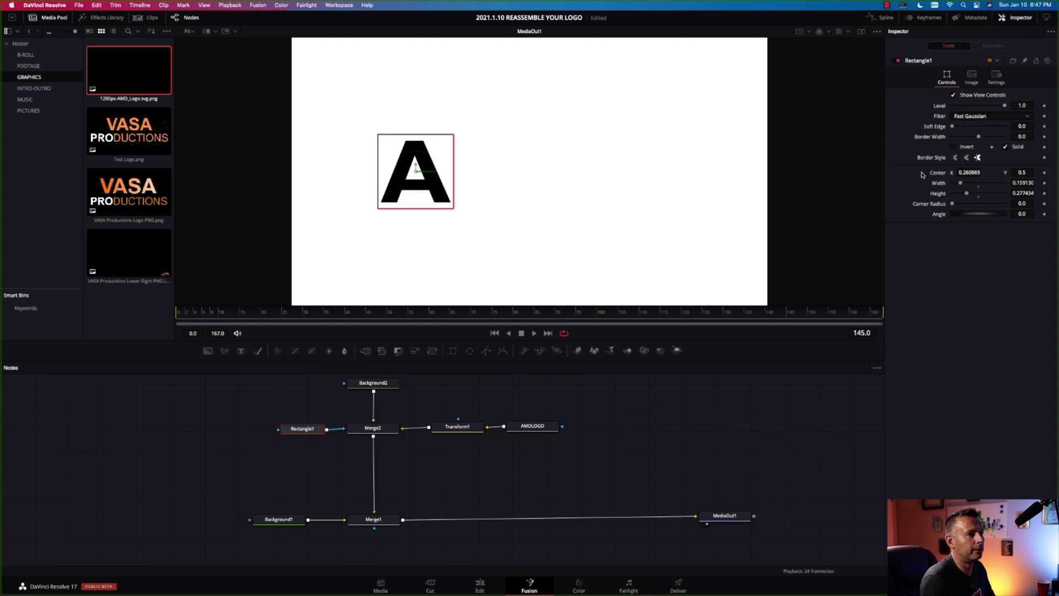
Step: Set the letter A mask's soft edge to about 0.0126 and shift its centre X to about 0.258
{"action": "left_click_drag", "start_coordinate": [952, 127], "coordinate": [954, 128]}
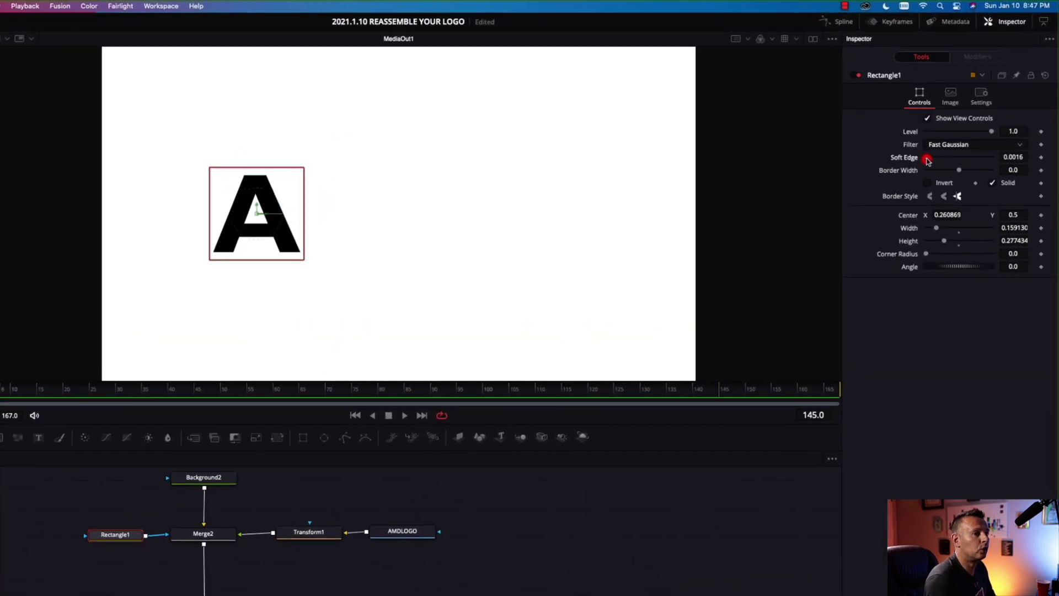
{"action": "left_click_drag", "start_coordinate": [930, 161], "coordinate": [930, 161]}
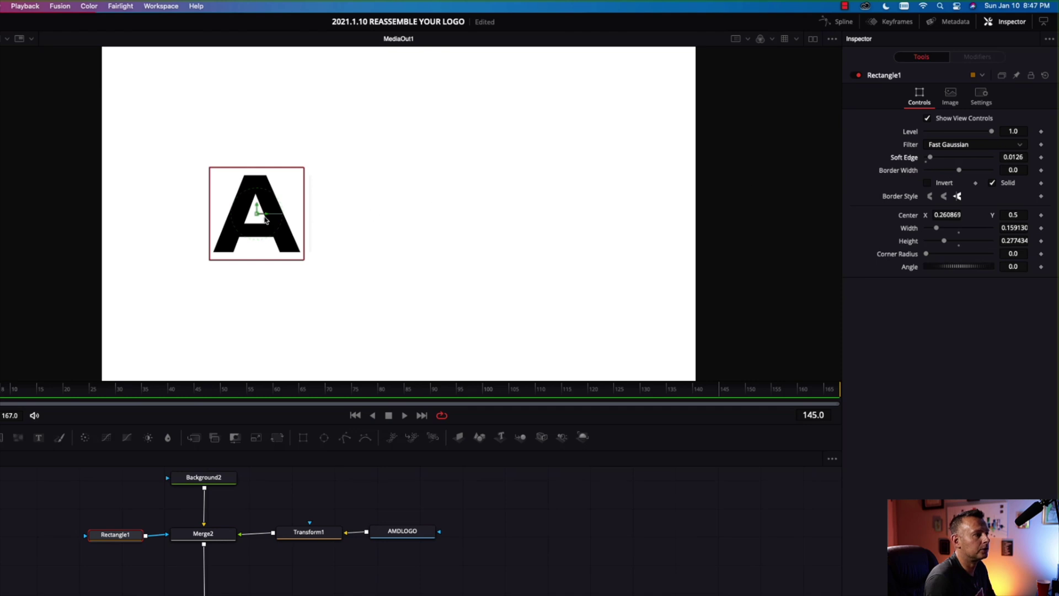
{"action": "left_click_drag", "start_coordinate": [263, 219], "coordinate": [261, 217]}
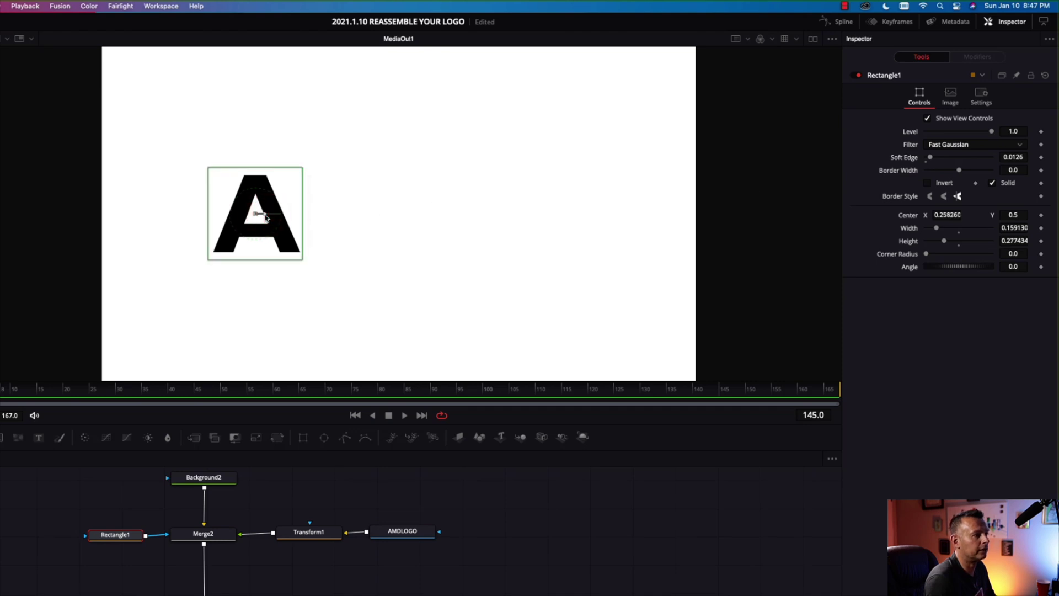
{"action": "left_click_drag", "start_coordinate": [1022, 157], "coordinate": [1017, 156]}
{"action": "left_click", "coordinate": [385, 577]}
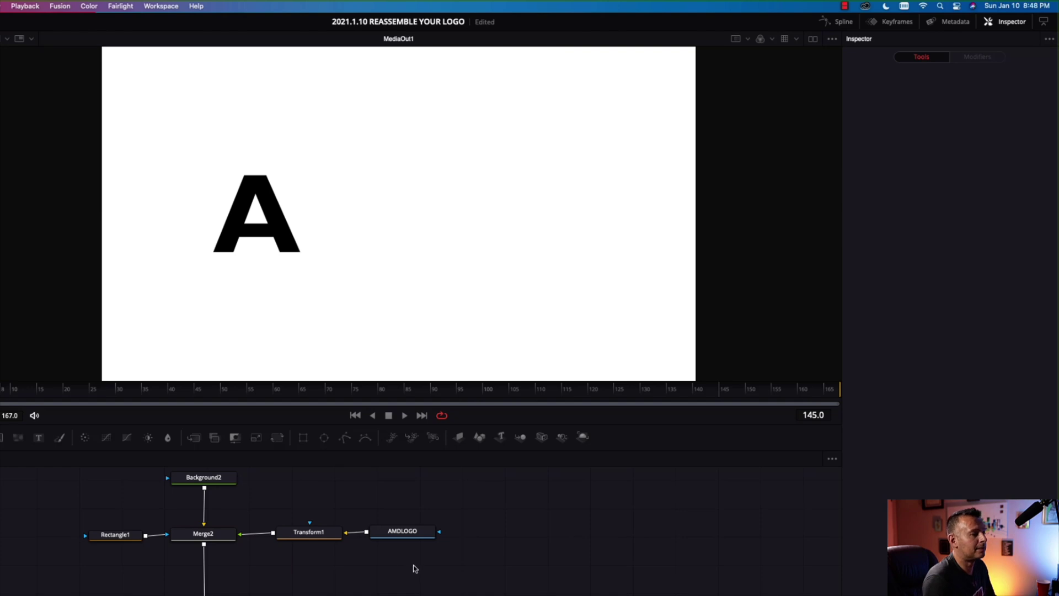
Step: Duplicate the Transform1 and AMD logo nodes and merge the copy in below Merge2, aligning the new merge vertically
{"action": "left_click_drag", "start_coordinate": [434, 560], "coordinate": [274, 513]}
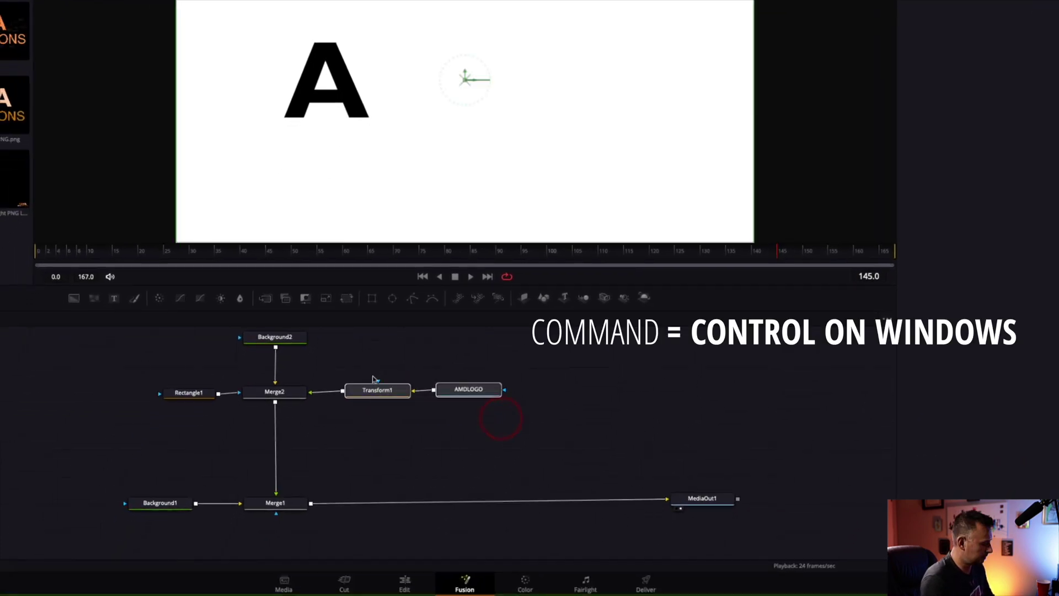
{"action": "key", "text": "super+v"}
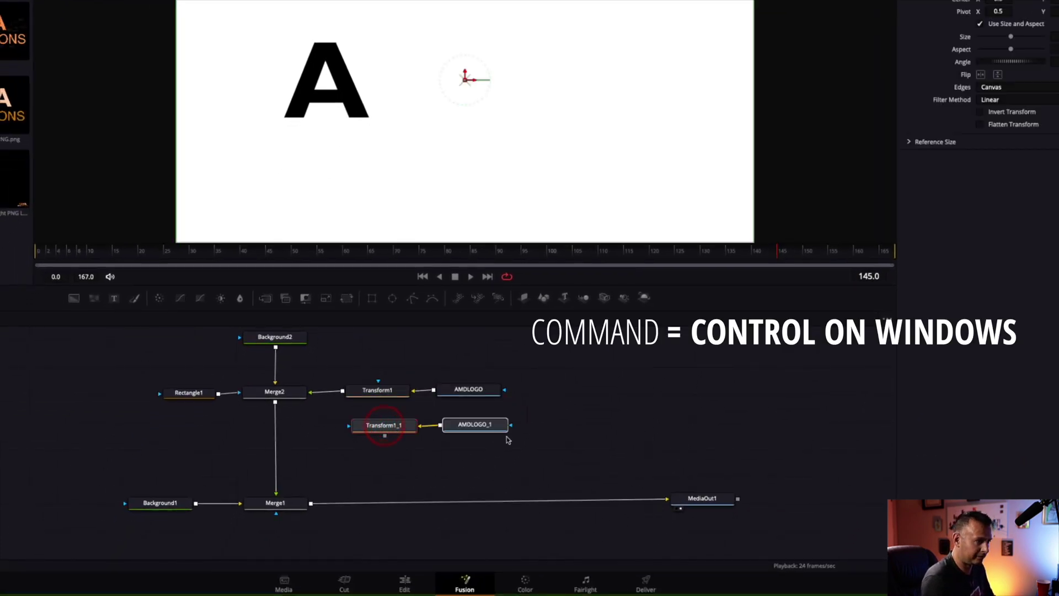
{"action": "left_click", "coordinate": [413, 451]}
{"action": "left_click_drag", "start_coordinate": [385, 437], "coordinate": [275, 402]}
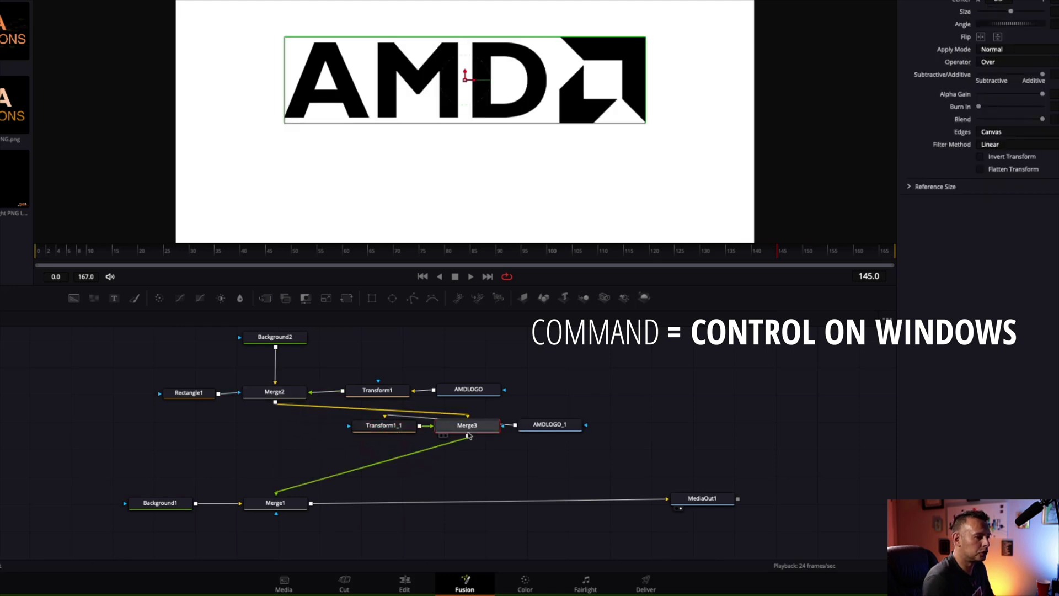
{"action": "left_click_drag", "start_coordinate": [483, 434], "coordinate": [290, 436]}
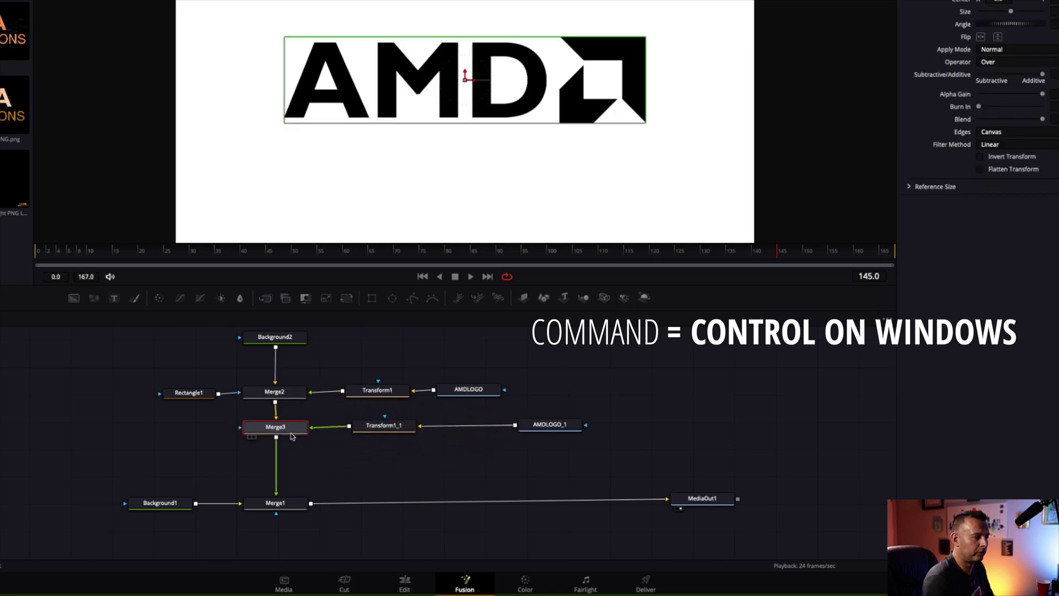
Step: Duplicate Rectangle1, connect the copy as the mask of Merge3, and tidy the second row of nodes
{"action": "left_click", "coordinate": [203, 425]}
{"action": "left_click", "coordinate": [167, 393]}
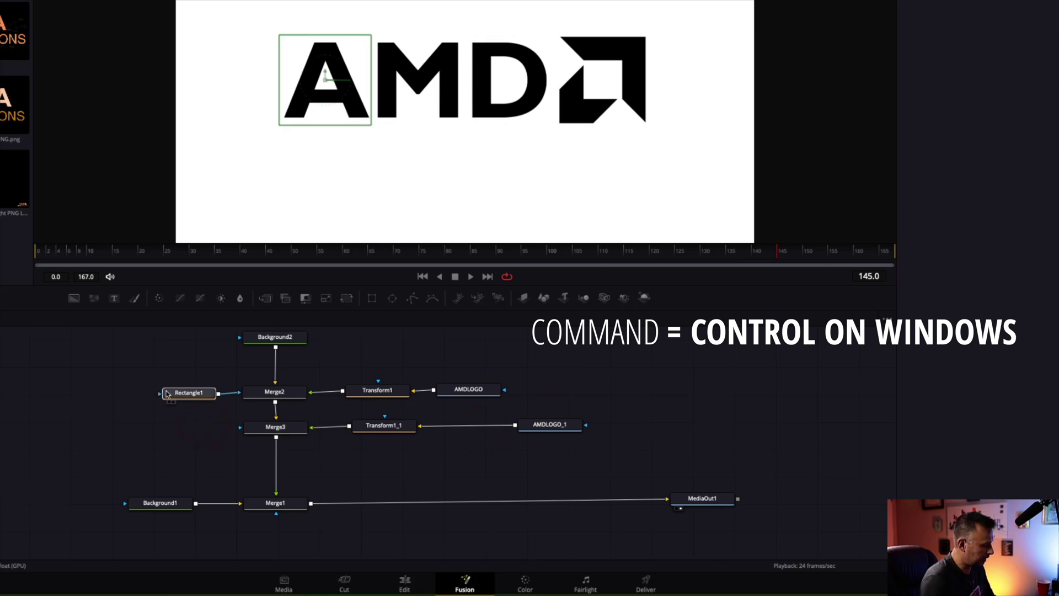
{"action": "key", "text": "super+v"}
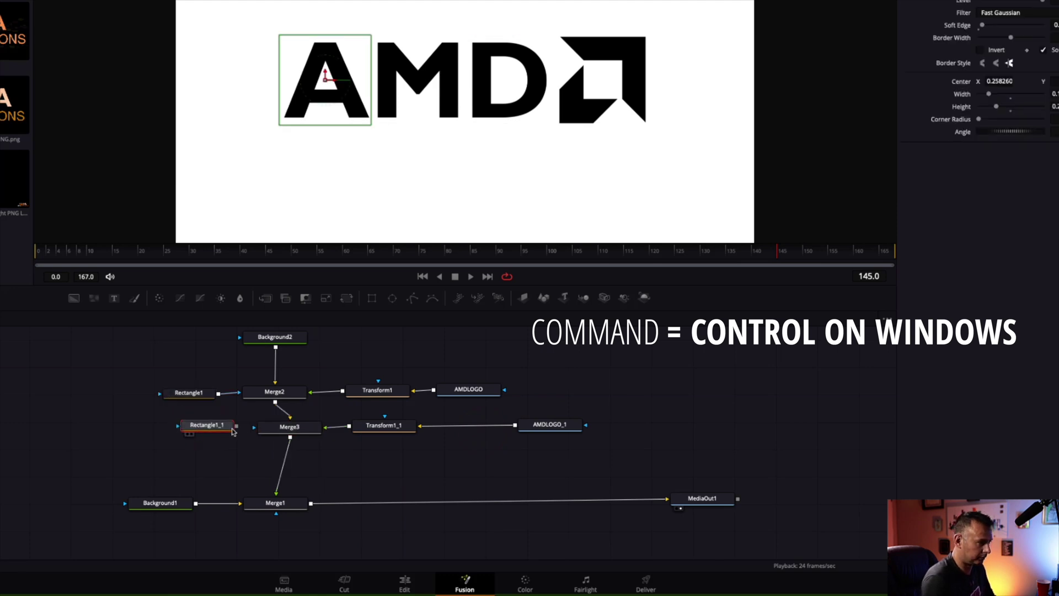
{"action": "left_click_drag", "start_coordinate": [236, 429], "coordinate": [270, 433]}
{"action": "left_click", "coordinate": [436, 445]}
{"action": "left_click_drag", "start_coordinate": [544, 425], "coordinate": [493, 428]}
Step: Move the duplicated rectangle mask over the letter M, with its centre X at about 0.418
{"action": "left_click", "coordinate": [193, 424]}
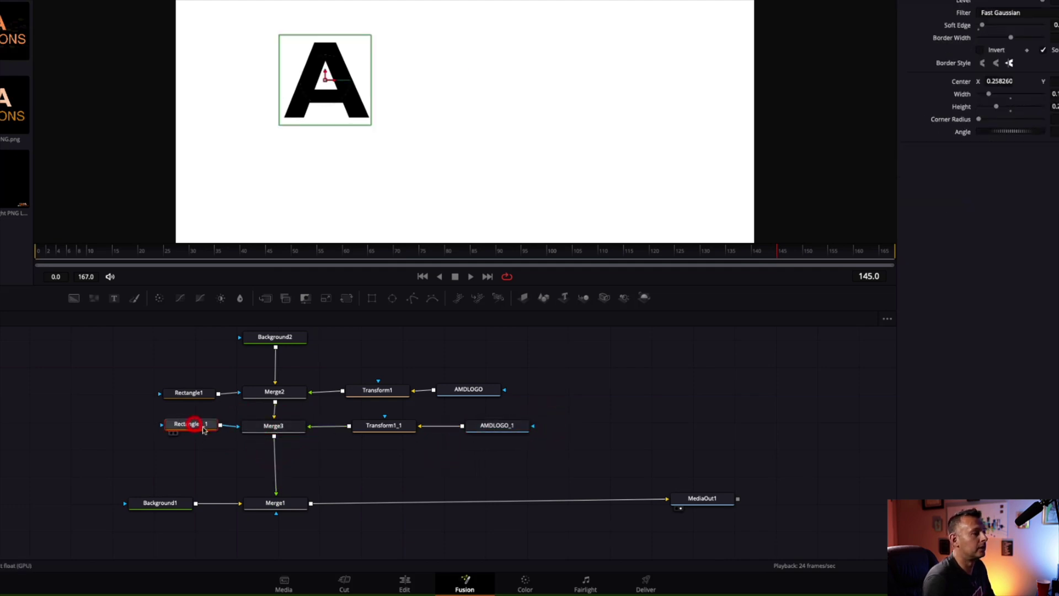
{"action": "left_click_drag", "start_coordinate": [335, 82], "coordinate": [428, 85]}
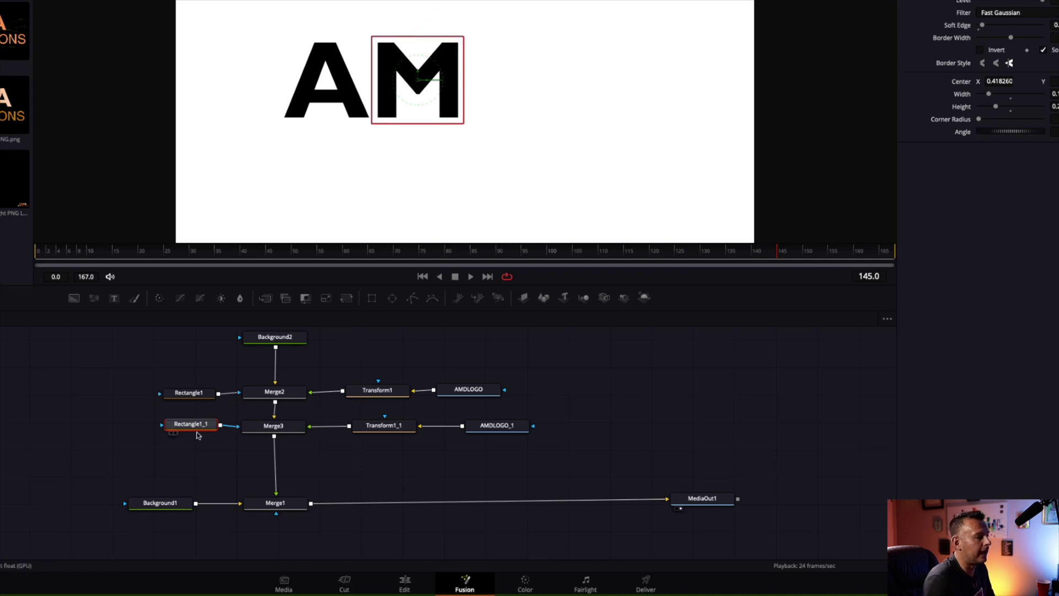
Step: Move Background2 and the two upper rows of logo nodes up to make room above Merge1
{"action": "scroll", "coordinate": [547, 439], "scroll_direction": "up", "scroll_amount": 2}
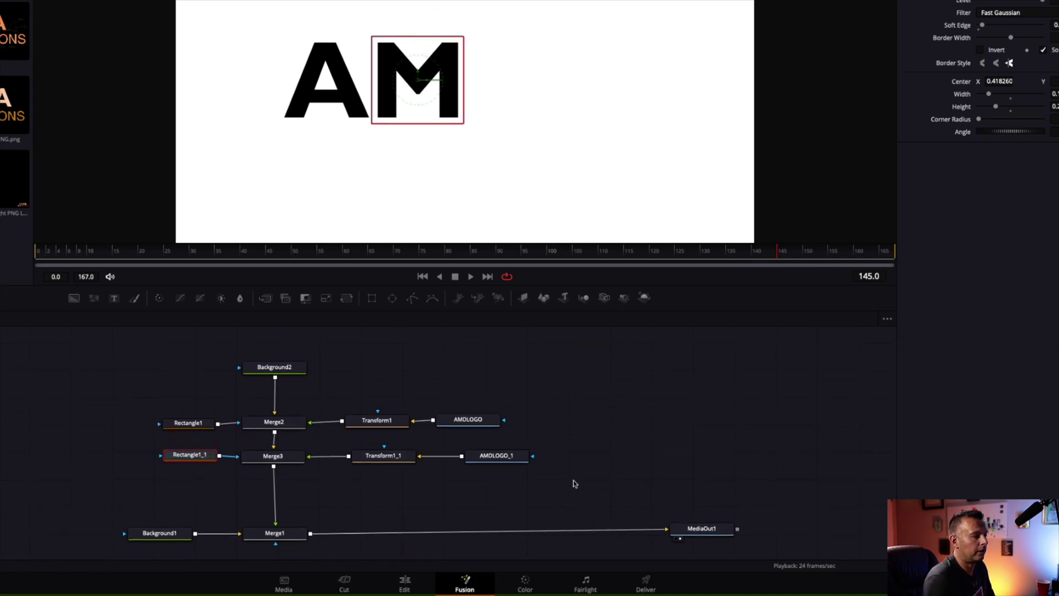
{"action": "left_click_drag", "start_coordinate": [286, 371], "coordinate": [287, 388]}
{"action": "left_click_drag", "start_coordinate": [562, 477], "coordinate": [80, 350]}
{"action": "left_click_drag", "start_coordinate": [276, 389], "coordinate": [276, 343]}
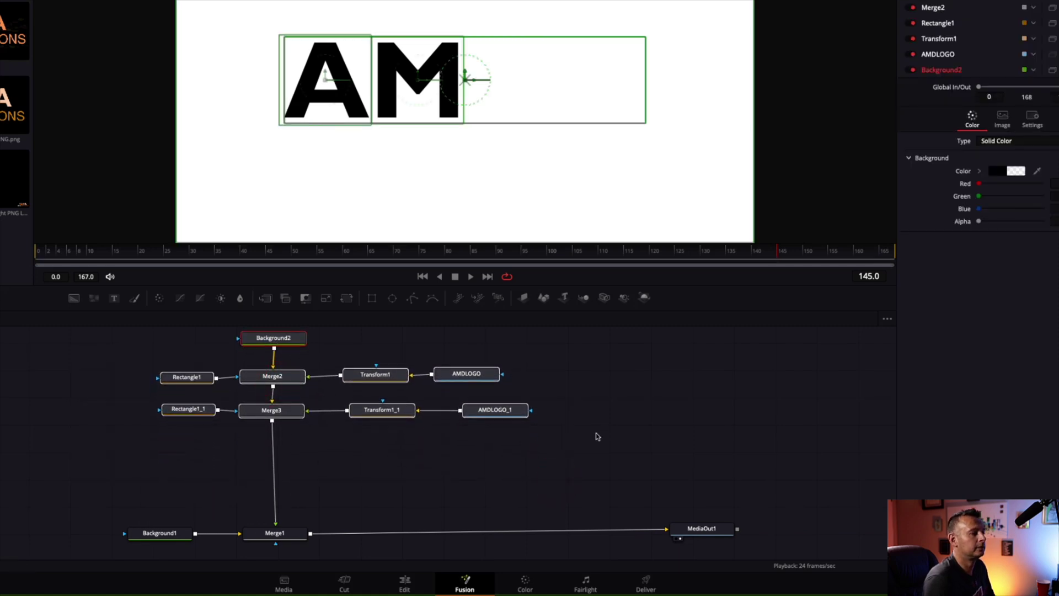
{"action": "scroll", "coordinate": [570, 437], "scroll_direction": "up", "scroll_amount": 3}
{"action": "left_click_drag", "start_coordinate": [294, 367], "coordinate": [295, 348]}
{"action": "scroll", "coordinate": [513, 409], "scroll_direction": "down", "scroll_amount": 3}
{"action": "left_click", "coordinate": [558, 419]}
Step: Duplicate the Transform1_1 and AMDLOGO_1 nodes and merge the copy in below Merge3, aligning the new merge vertically
{"action": "left_click_drag", "start_coordinate": [542, 423], "coordinate": [379, 388]}
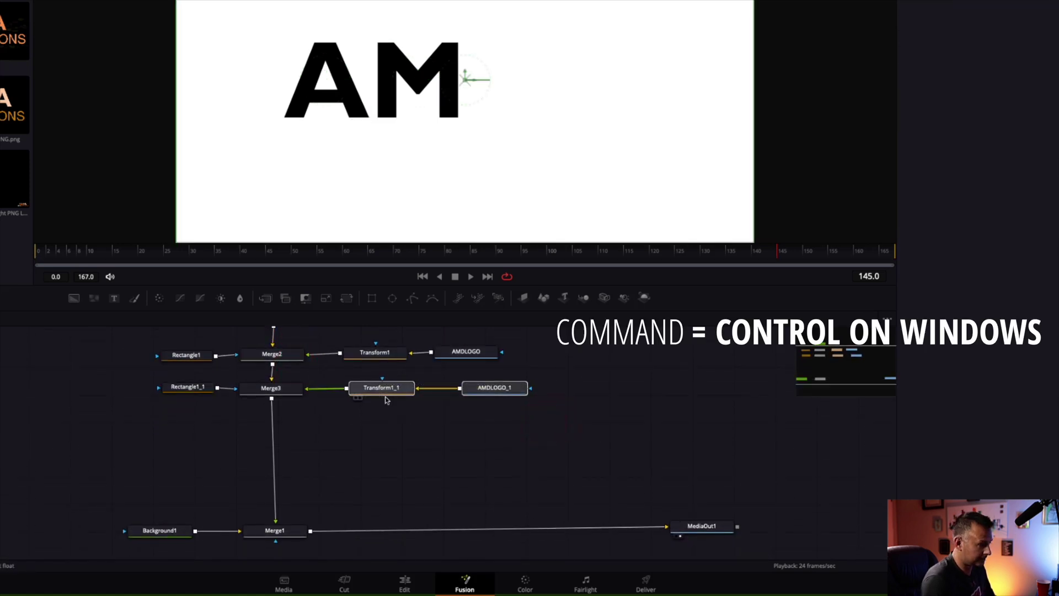
{"action": "left_click", "coordinate": [374, 452]}
{"action": "key", "text": "super+v"}
{"action": "mouse_move", "coordinate": [411, 480]}
{"action": "left_mouse_down"}
{"action": "mouse_move", "coordinate": [227, 444]}
{"action": "mouse_move", "coordinate": [403, 425]}
{"action": "mouse_move", "coordinate": [383, 434]}
{"action": "mouse_move", "coordinate": [274, 402]}
{"action": "left_mouse_up"}
{"action": "left_click", "coordinate": [409, 437]}
{"action": "left_click_drag", "start_coordinate": [474, 430], "coordinate": [283, 434]}
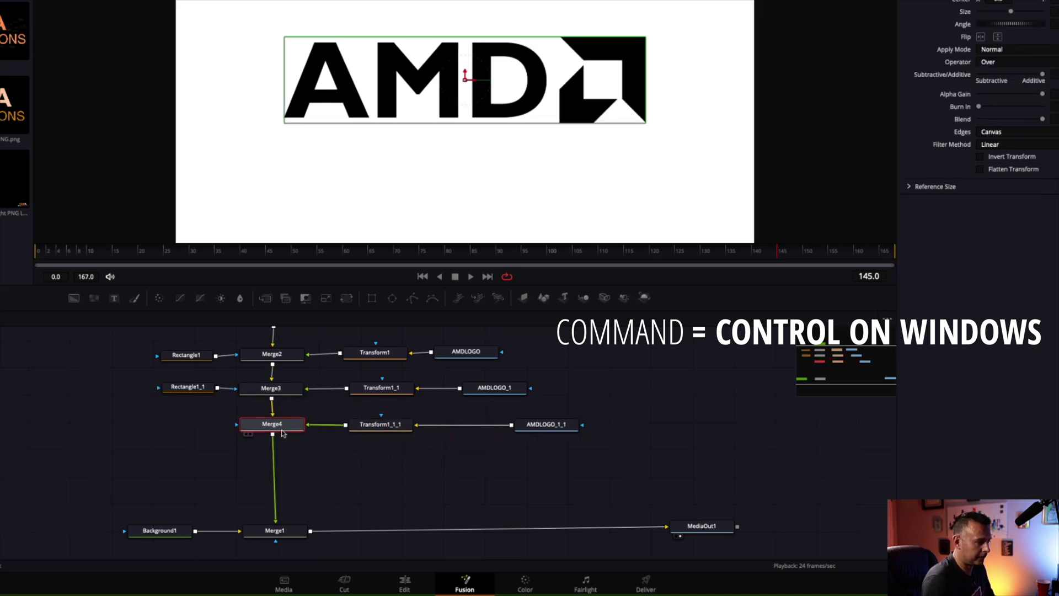
Step: Duplicate Rectangle1_1 as the mask of Merge4 and fit it around the letter D, with its centre X at about 0.576
{"action": "left_click", "coordinate": [186, 388]}
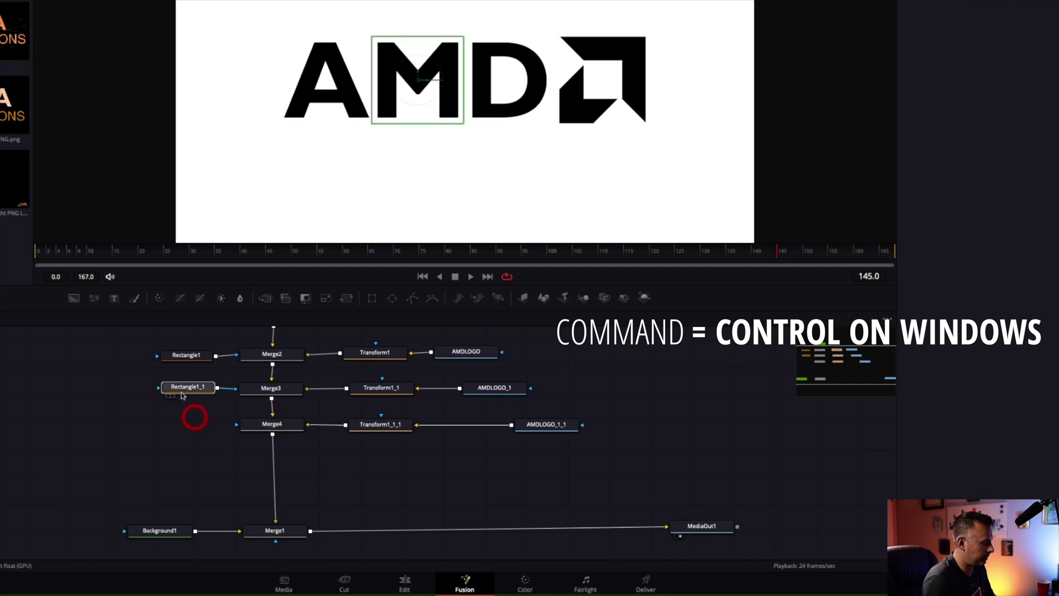
{"action": "left_click", "coordinate": [176, 432]}
{"action": "key", "text": "super+v"}
{"action": "mouse_move", "coordinate": [206, 432]}
{"action": "left_mouse_down"}
{"action": "mouse_move", "coordinate": [236, 424]}
{"action": "mouse_move", "coordinate": [201, 427]}
{"action": "left_mouse_up"}
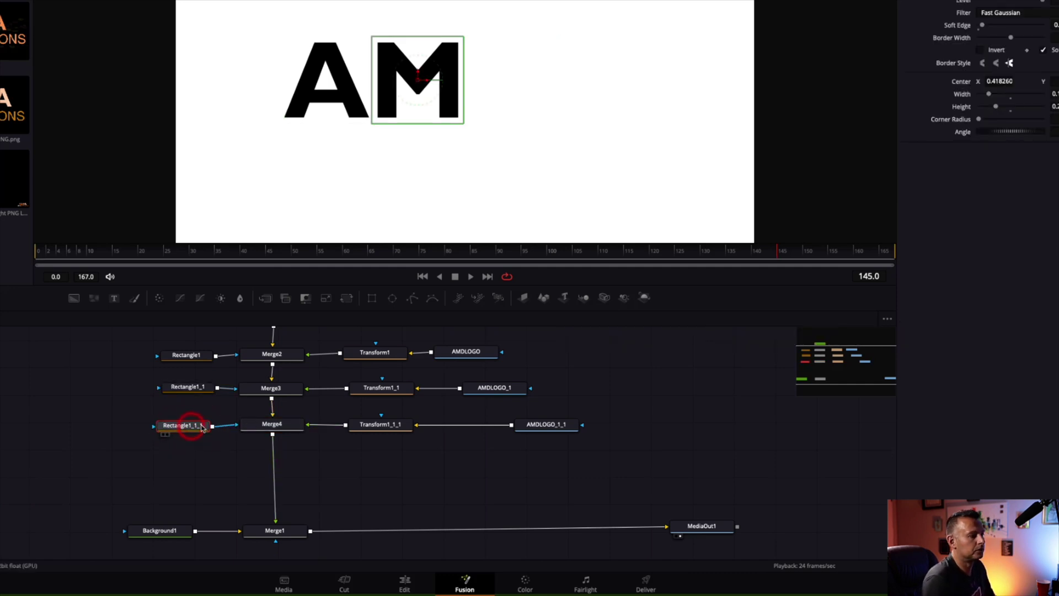
{"action": "left_click_drag", "start_coordinate": [426, 81], "coordinate": [551, 88]}
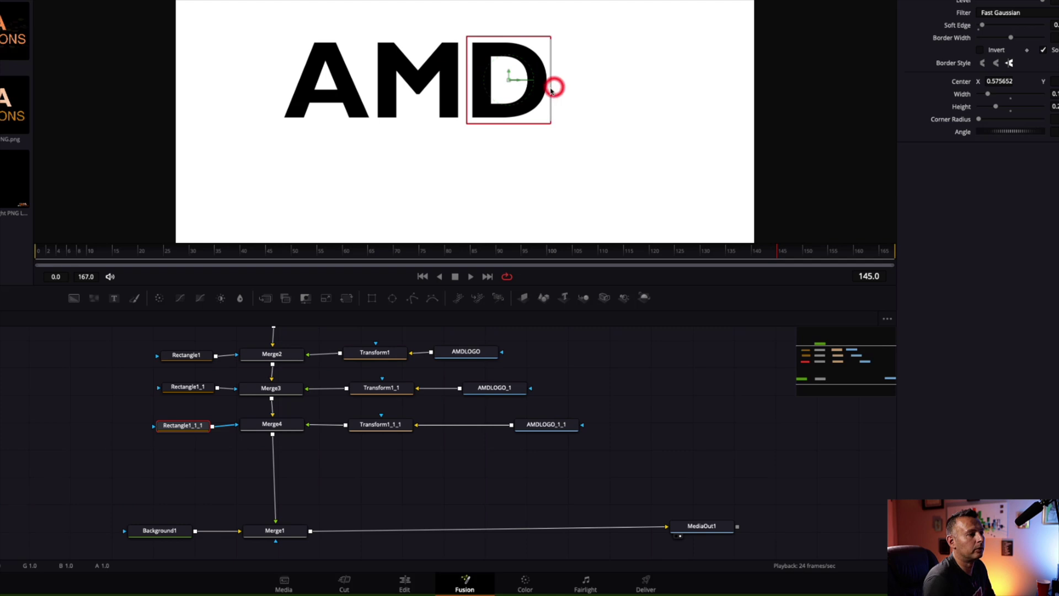
{"action": "left_click_drag", "start_coordinate": [525, 40], "coordinate": [524, 39]}
Step: Duplicate the Transform1_1_1 and AMDLOGO_1_1 nodes and merge the copy in below Merge4, lining the new merge up with the others
{"action": "left_click_drag", "start_coordinate": [574, 449], "coordinate": [397, 421]}
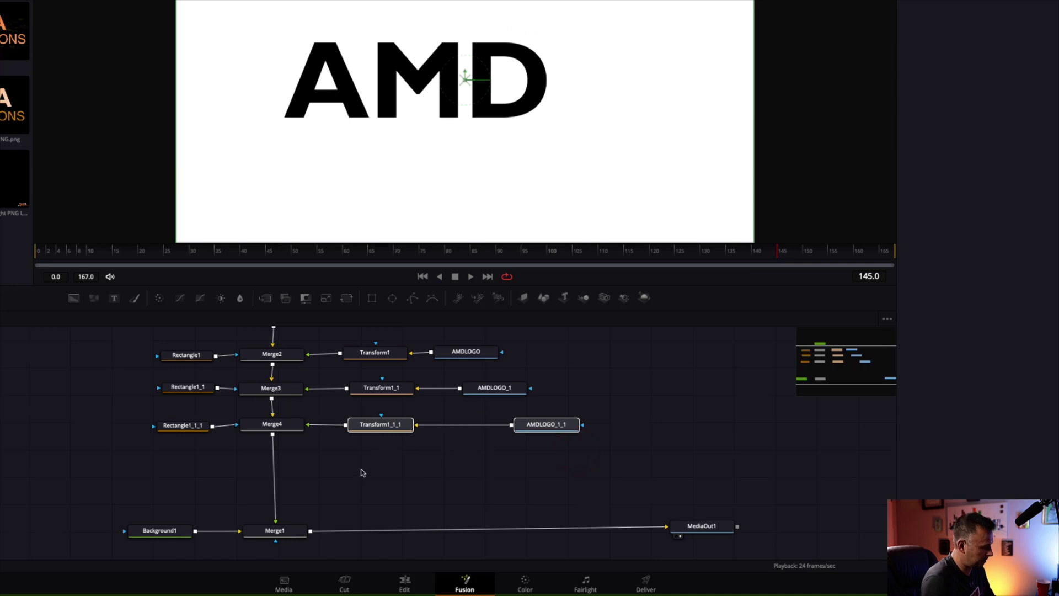
{"action": "key", "text": "ctrl+v"}
{"action": "left_click_drag", "start_coordinate": [188, 472], "coordinate": [272, 435]}
{"action": "left_click", "coordinate": [389, 480]}
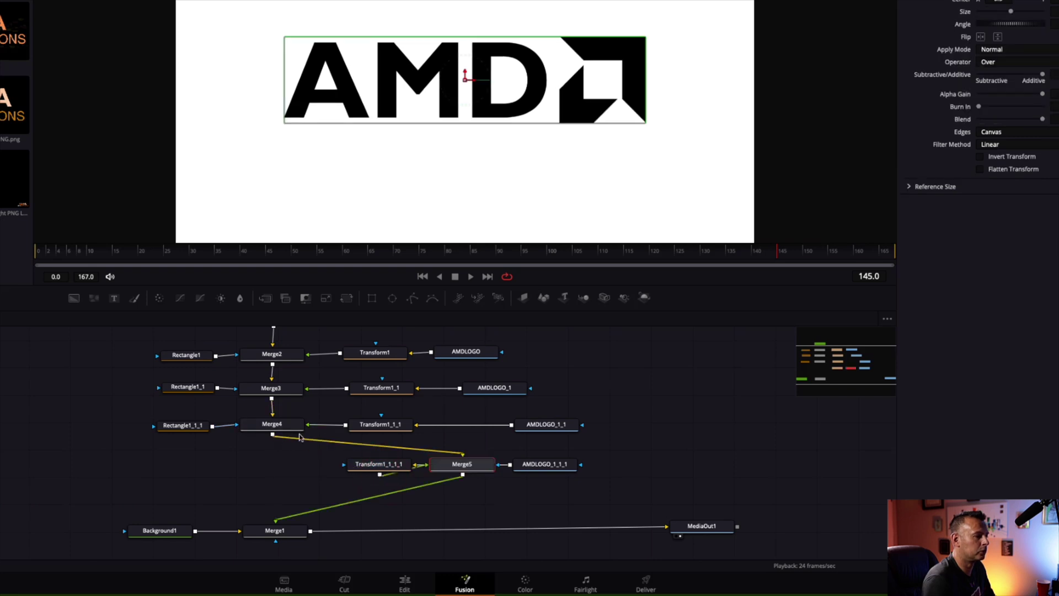
{"action": "left_click_drag", "start_coordinate": [458, 465], "coordinate": [270, 463]}
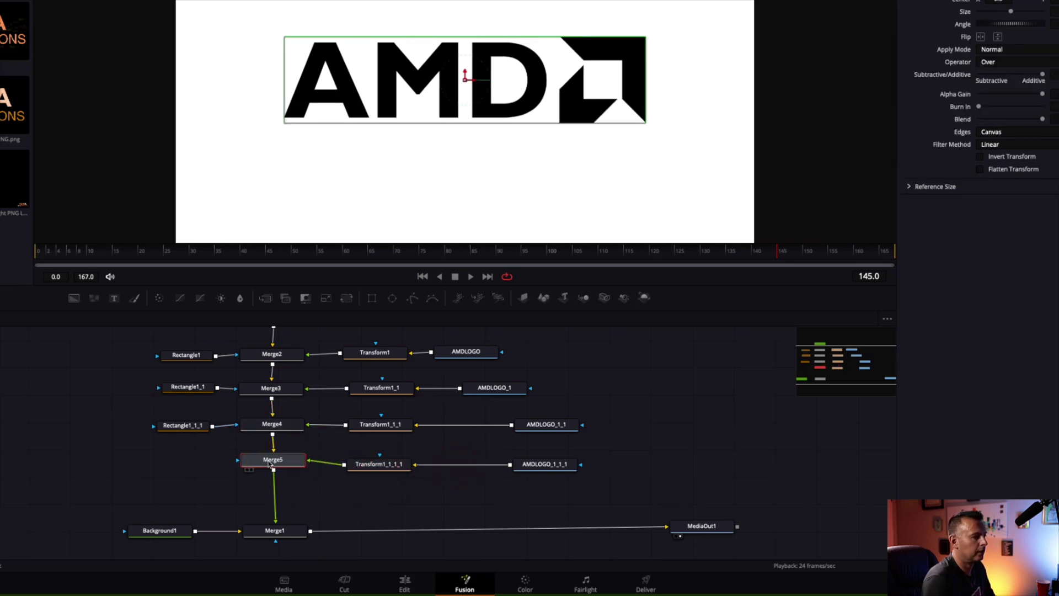
Step: Duplicate Rectangle1_1_1, connect the copy as the mask of Merge5, and align it with the fourth row
{"action": "left_click", "coordinate": [200, 463]}
{"action": "left_click_drag", "start_coordinate": [165, 415], "coordinate": [186, 452]}
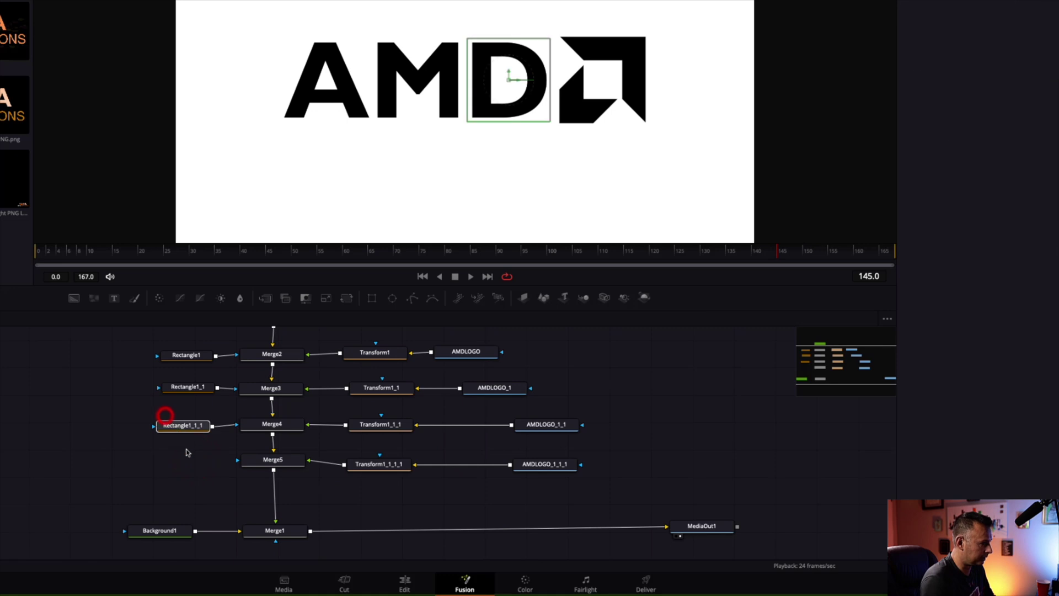
{"action": "left_click", "coordinate": [175, 470]}
{"action": "key", "text": "ctrl+v"}
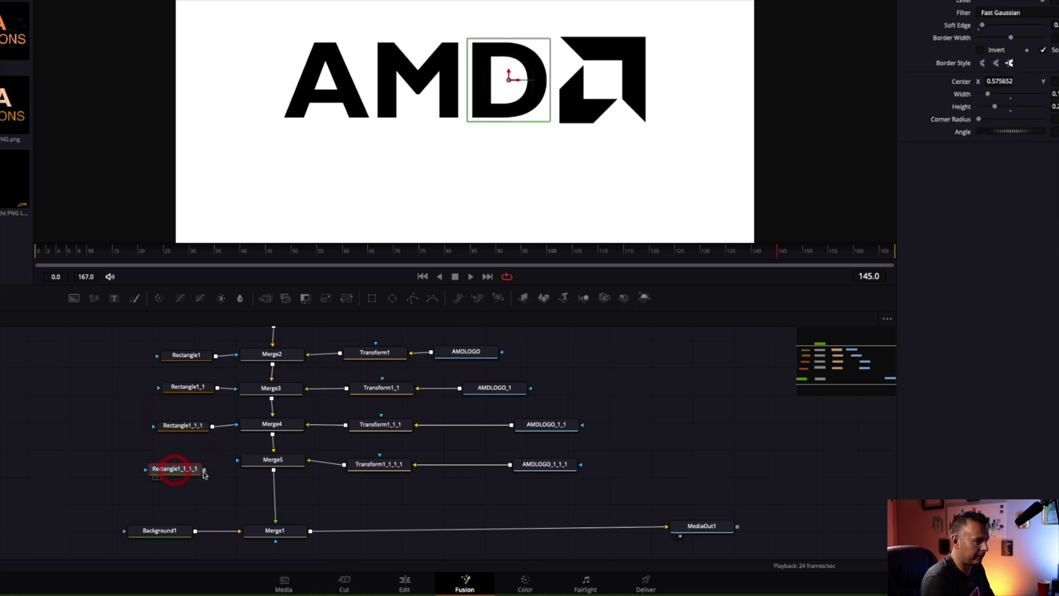
{"action": "left_click_drag", "start_coordinate": [226, 465], "coordinate": [186, 462]}
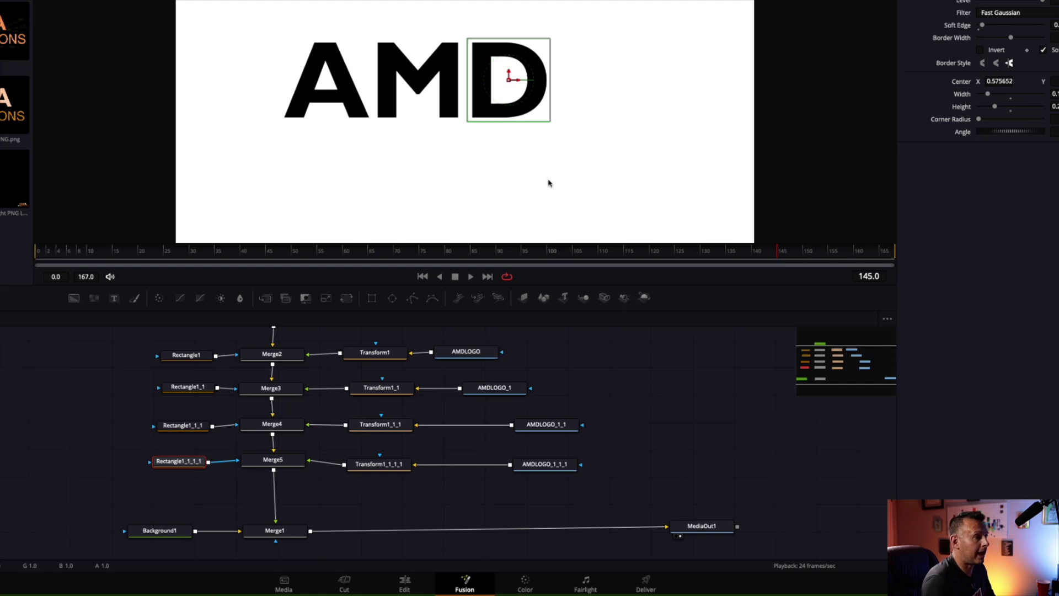
Step: Move the new mask over the arrow symbol, with its centre X at about 0.739, and enlarge it to cover the whole symbol
{"action": "left_click_drag", "start_coordinate": [555, 83], "coordinate": [649, 89]}
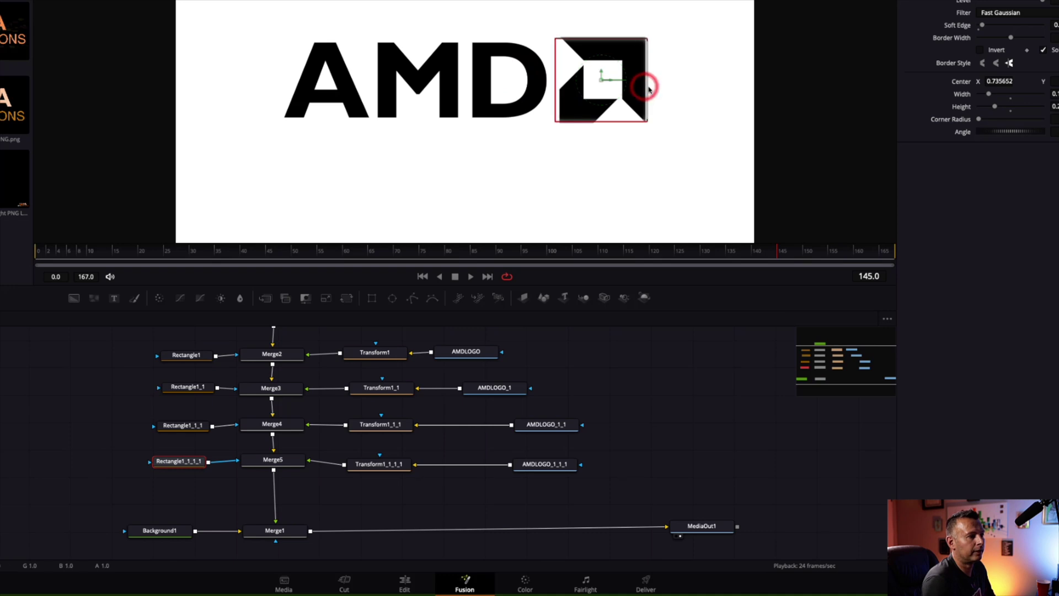
{"action": "left_click", "coordinate": [607, 83]}
{"action": "left_click_drag", "start_coordinate": [612, 83], "coordinate": [615, 83]}
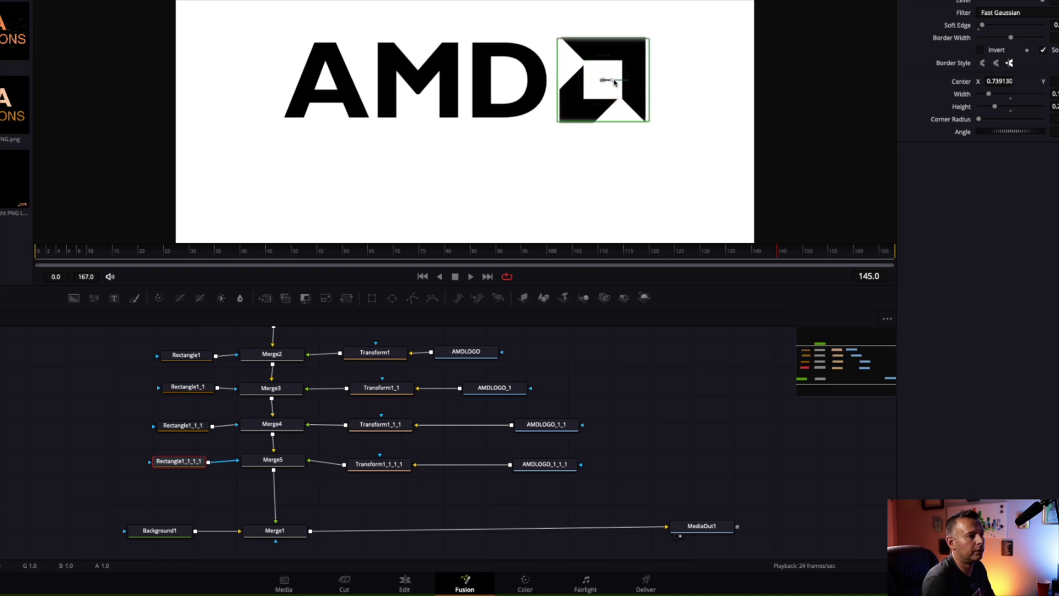
{"action": "left_click_drag", "start_coordinate": [613, 38], "coordinate": [611, 32]}
{"action": "left_click_drag", "start_coordinate": [650, 70], "coordinate": [652, 74]}
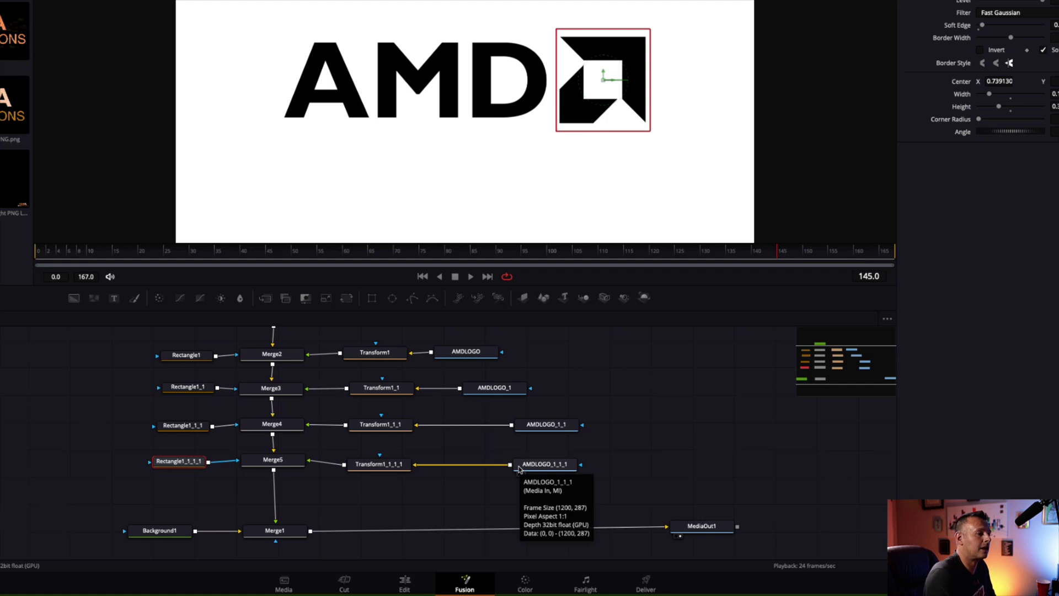
{"action": "left_click", "coordinate": [639, 444]}
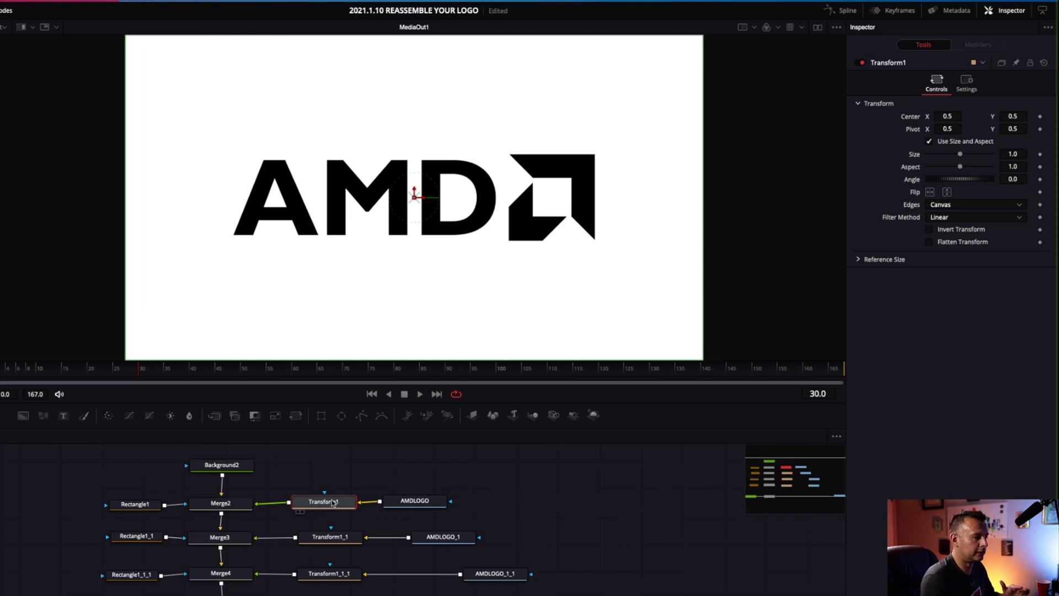
Step: Animate Transform1's centre X from about 1.001 at frame 6 to 0.5 at frame 30, and turn on its motion blur
{"action": "left_click", "coordinate": [1041, 117]}
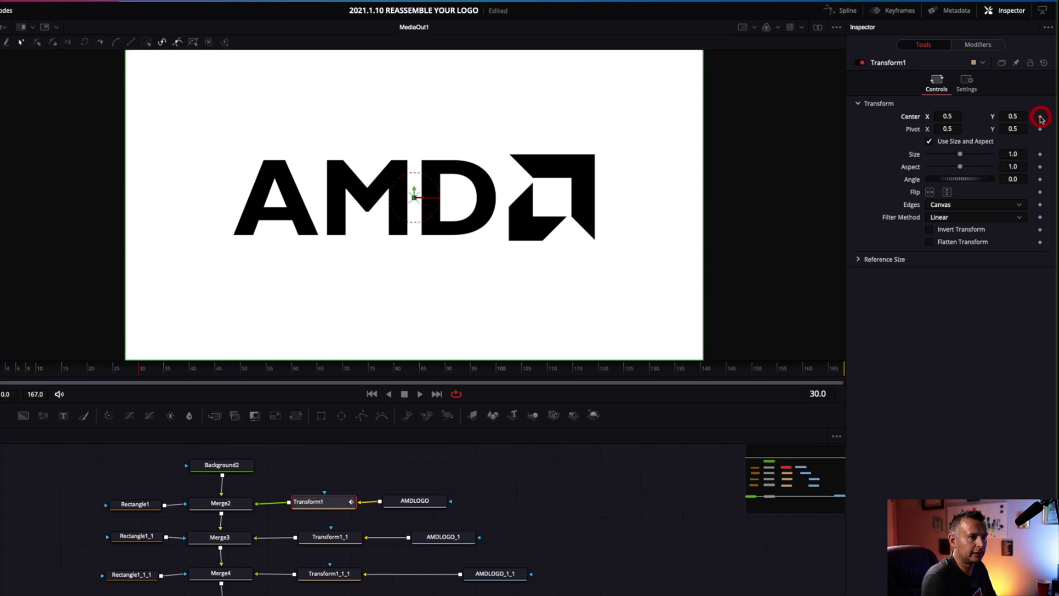
{"action": "left_click_drag", "start_coordinate": [138, 373], "coordinate": [18, 375]}
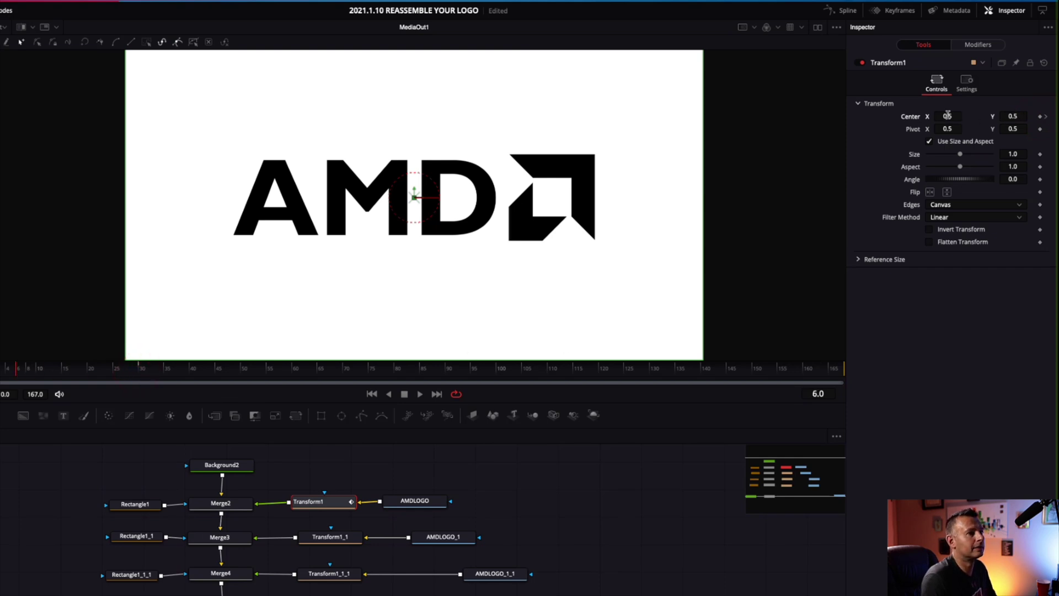
{"action": "left_click_drag", "start_coordinate": [946, 116], "coordinate": [972, 116]}
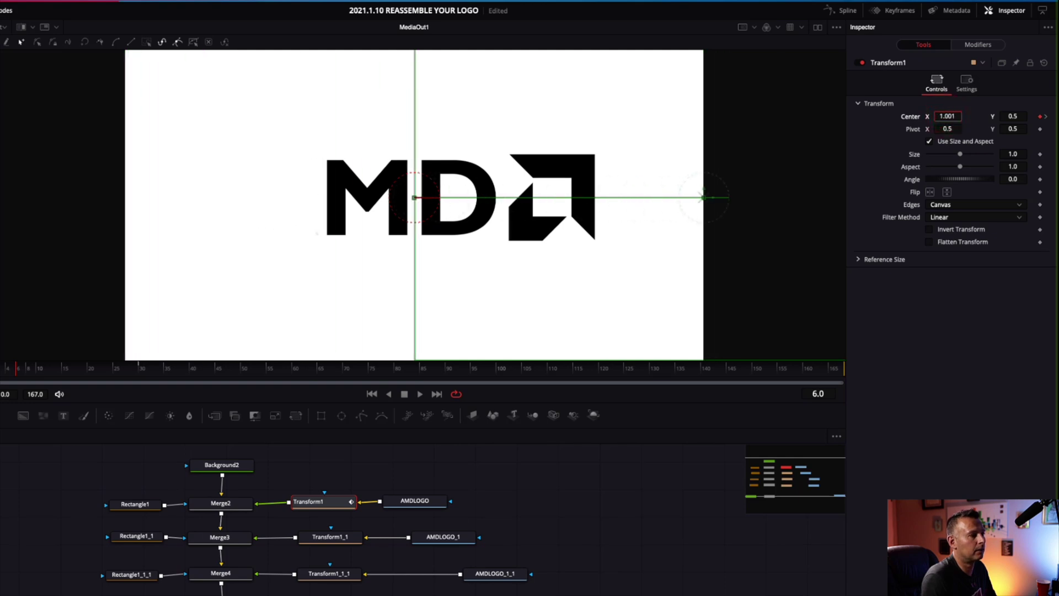
{"action": "key", "text": "space"}
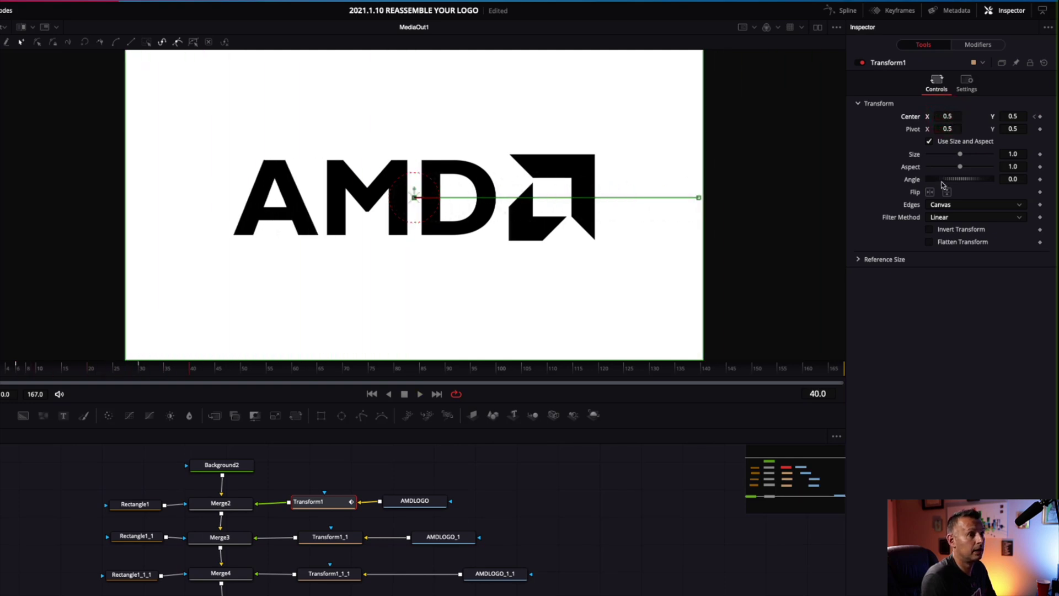
{"action": "left_click", "coordinate": [967, 83]}
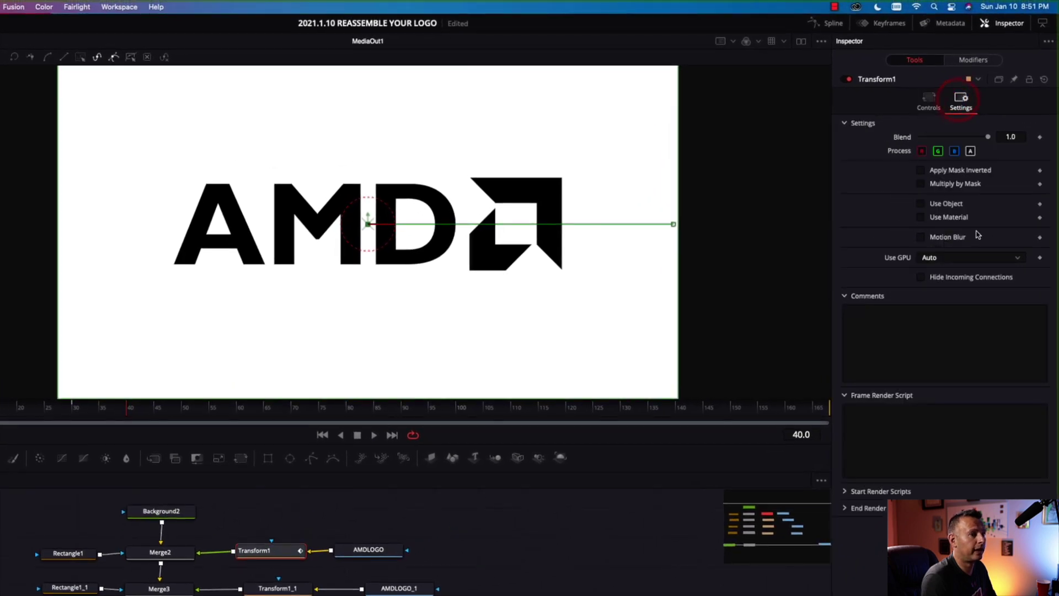
{"action": "left_click", "coordinate": [959, 237]}
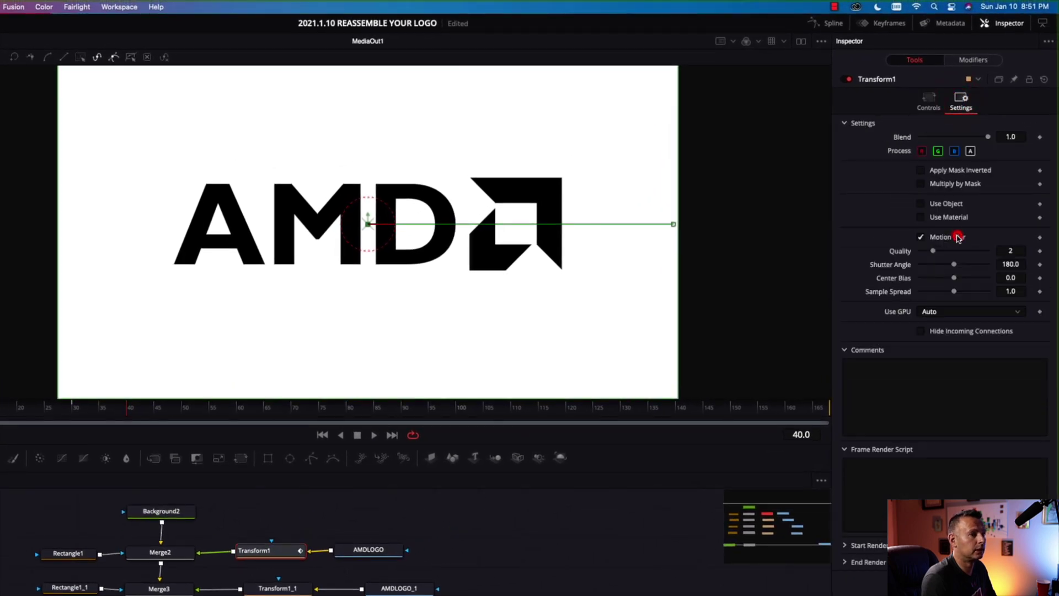
Step: Smooth both keyframes of Transform1's displacement curve in the Spline editor and extend the last keyframe's handle back to about frame 6
{"action": "left_click", "coordinate": [828, 23]}
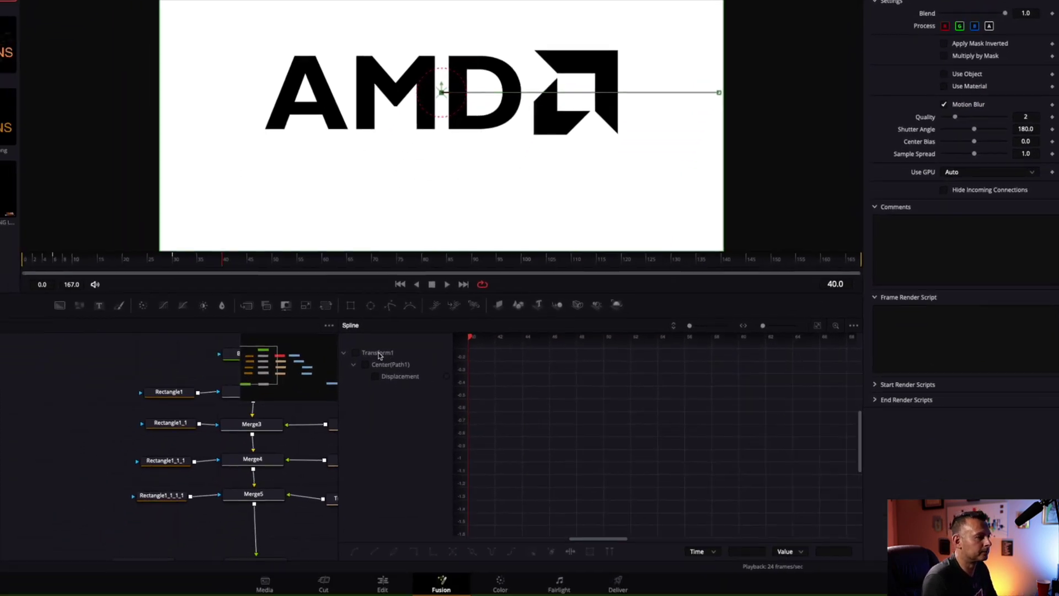
{"action": "left_click", "coordinate": [299, 511]}
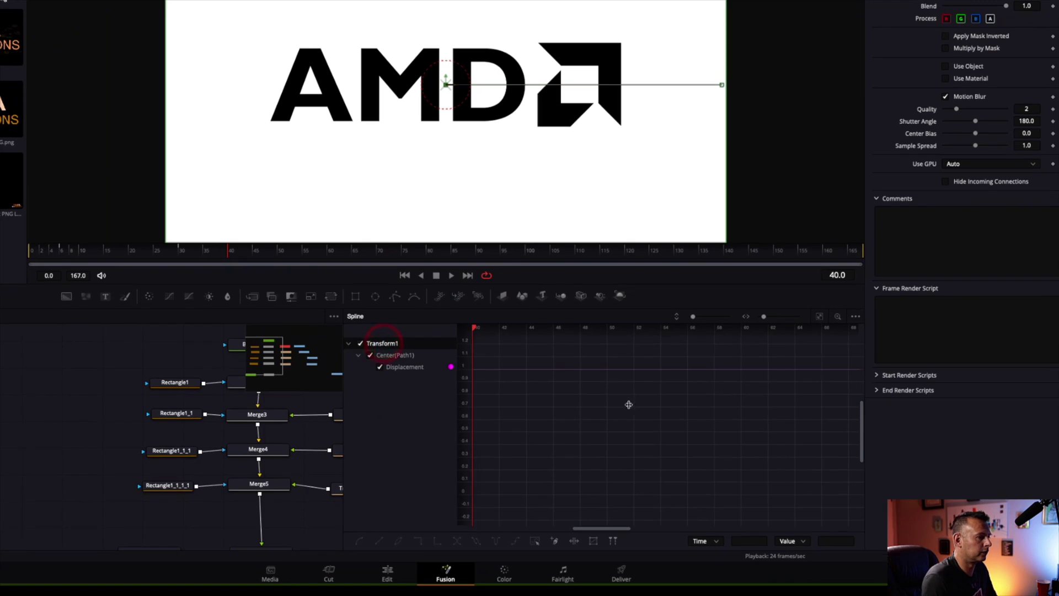
{"action": "left_click", "coordinate": [820, 318]}
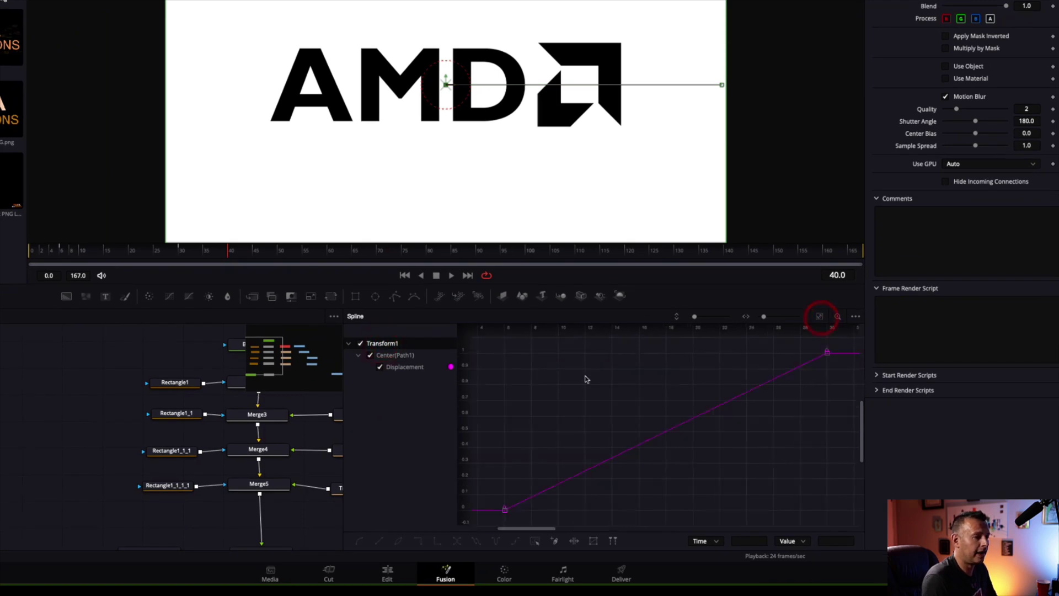
{"action": "left_click_drag", "start_coordinate": [480, 352], "coordinate": [864, 526]}
{"action": "key", "text": "s"}
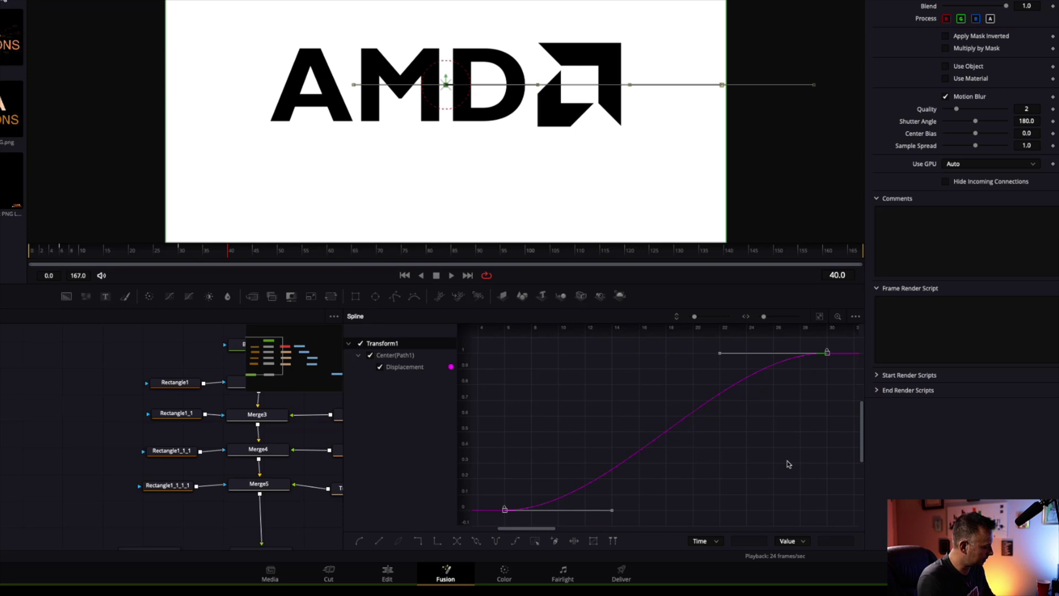
{"action": "left_click_drag", "start_coordinate": [720, 357], "coordinate": [509, 364]}
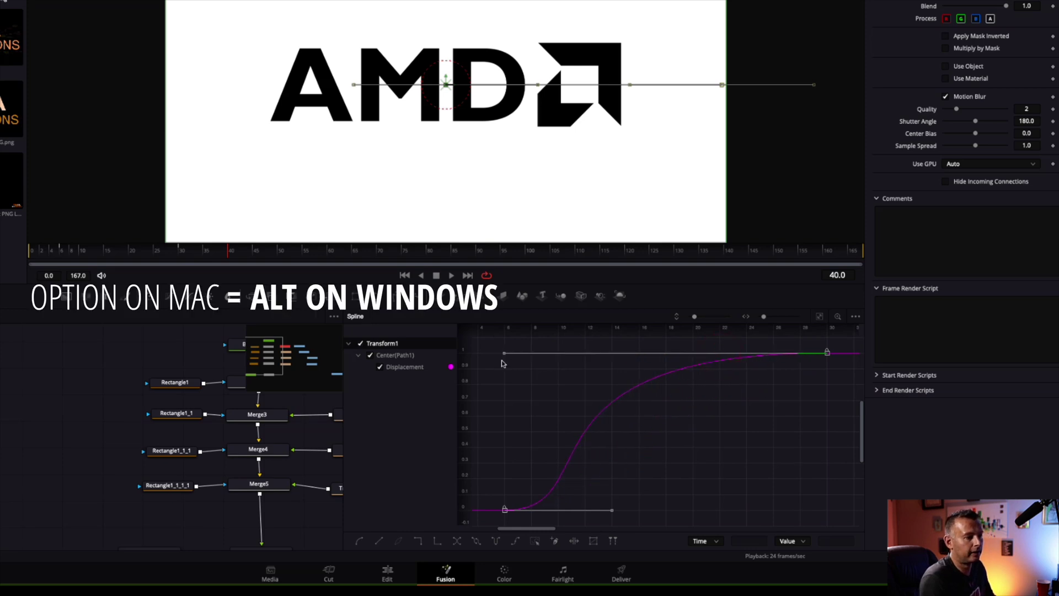
Step: Play back the letter A's animation from the first frame to check the easing
{"action": "key", "text": "Home"}
{"action": "key", "text": "space"}
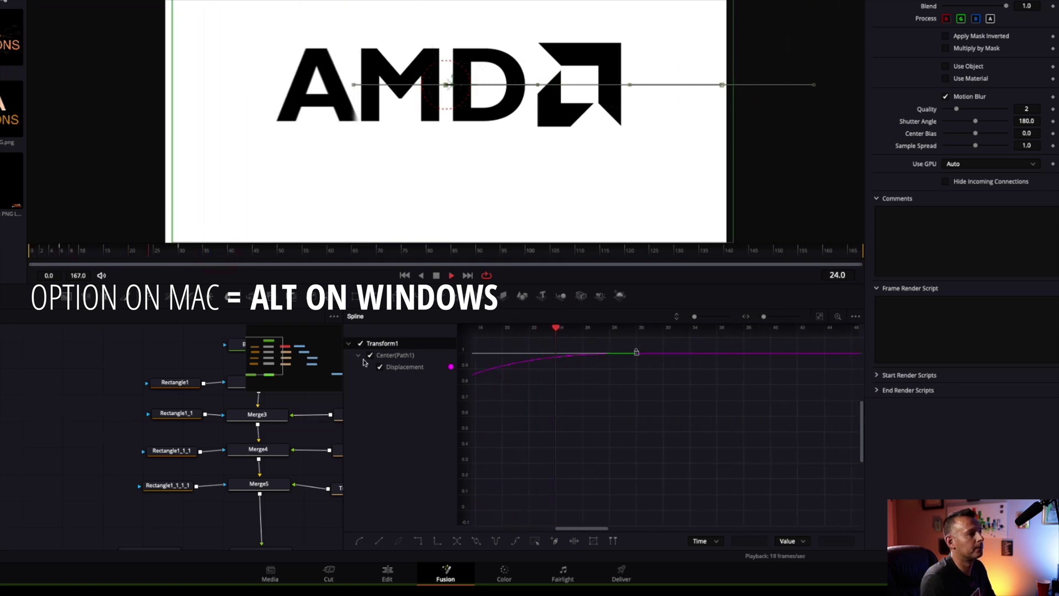
{"action": "left_click", "coordinate": [234, 251]}
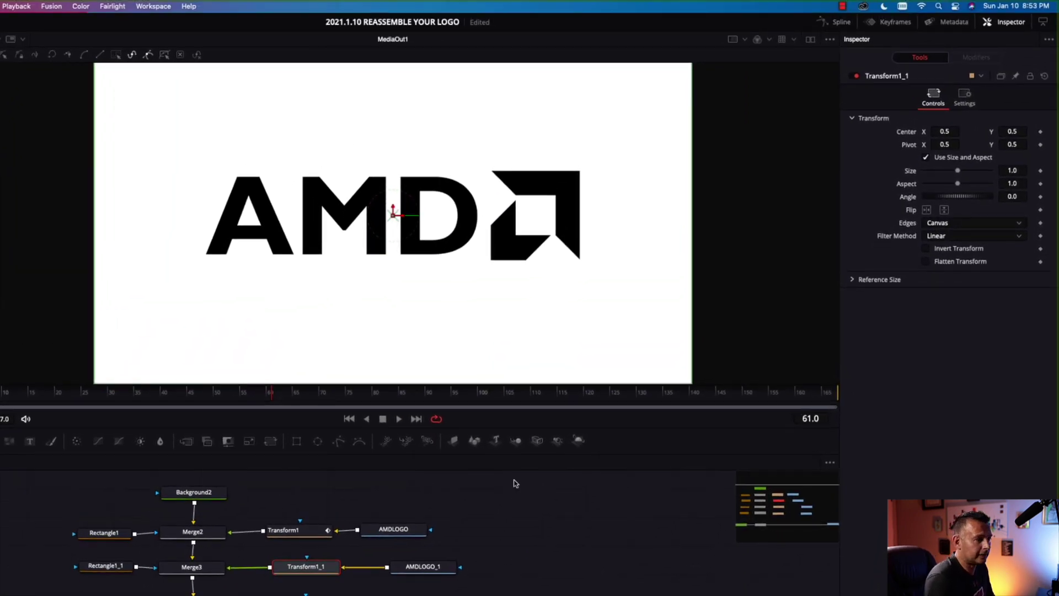
Step: Animate Transform1_1's centre Y from about -0.817 at frame 30 to 0.5 at frame 54, and turn off its motion blur
{"action": "left_click_drag", "start_coordinate": [276, 397], "coordinate": [237, 399]}
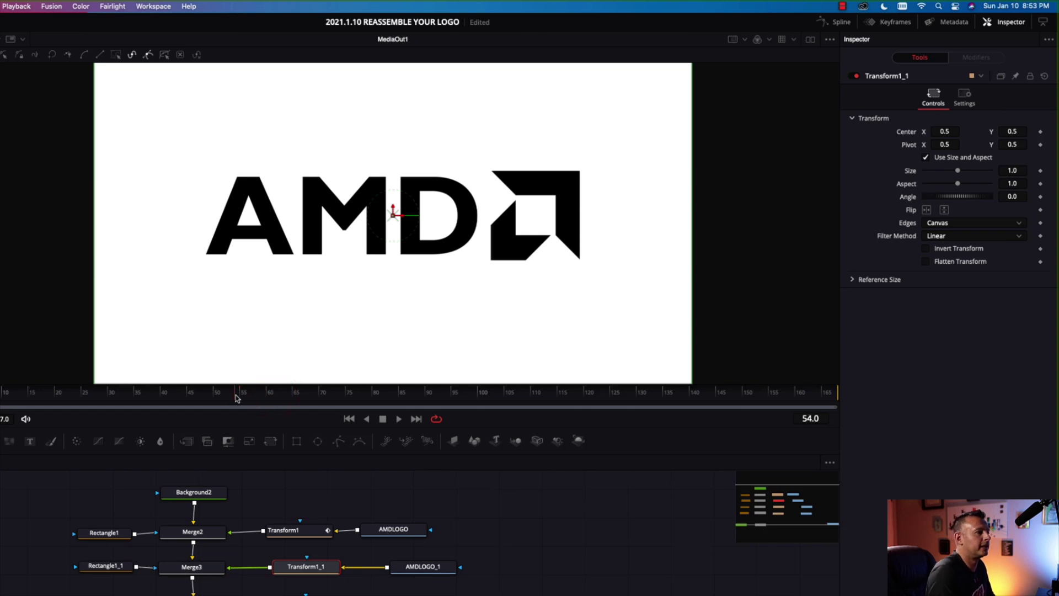
{"action": "left_click", "coordinate": [1041, 133]}
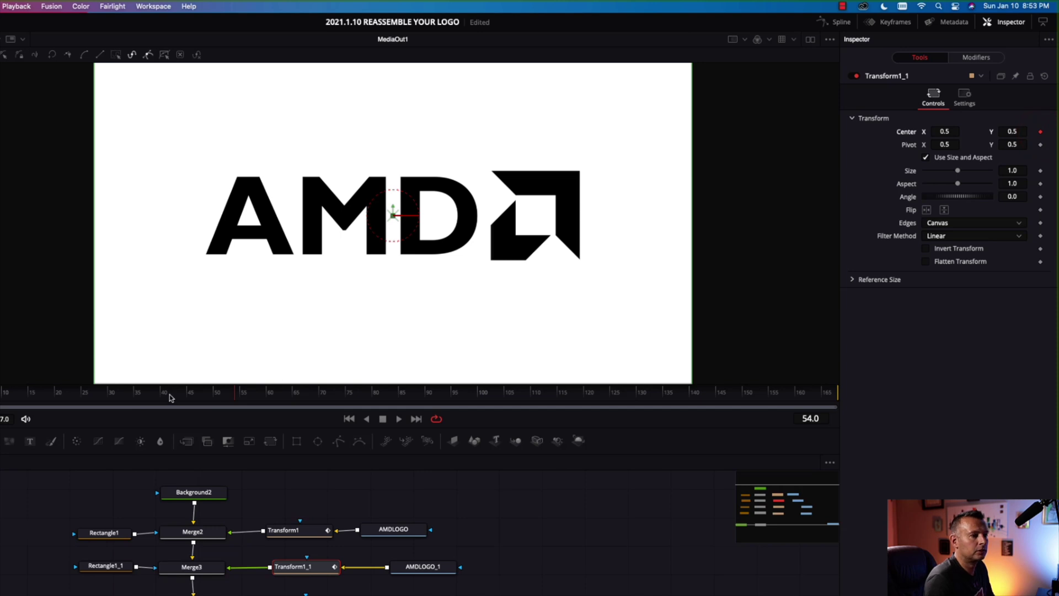
{"action": "left_click_drag", "start_coordinate": [168, 397], "coordinate": [112, 398]}
{"action": "left_click_drag", "start_coordinate": [1017, 129], "coordinate": [963, 130]}
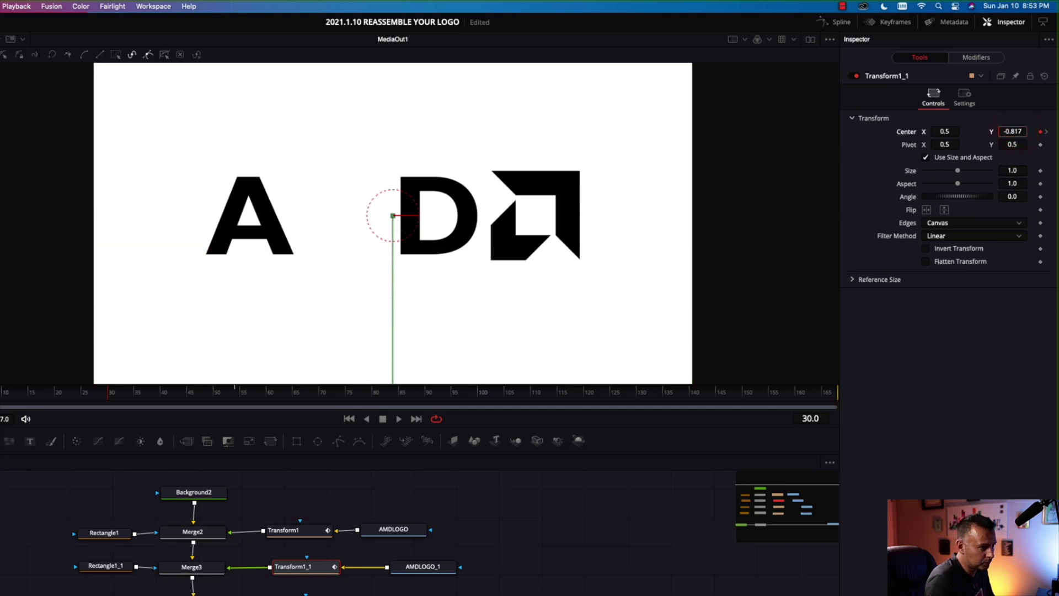
{"action": "left_click", "coordinate": [965, 97]}
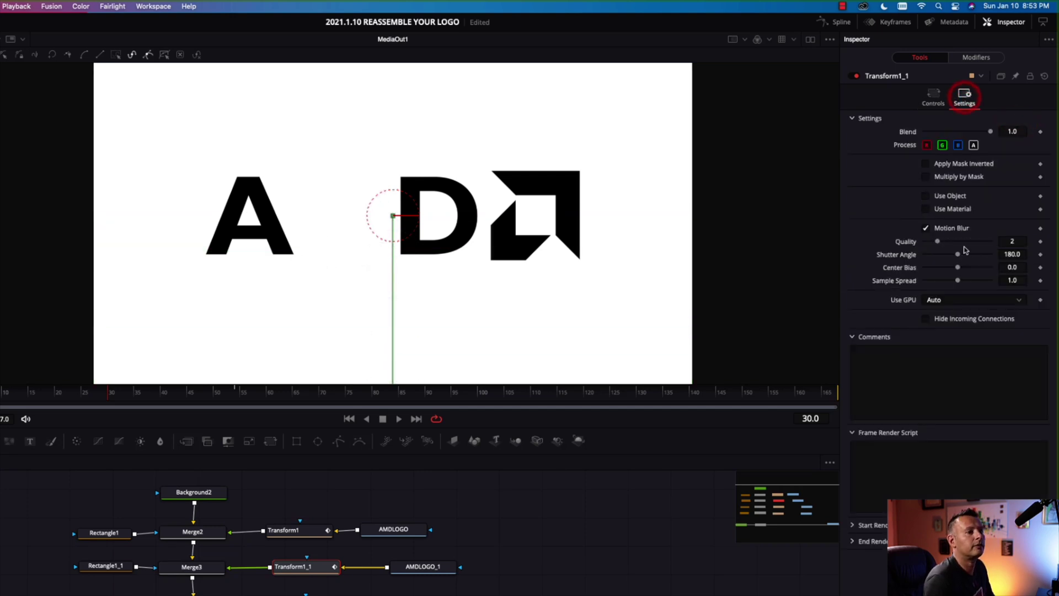
{"action": "left_click", "coordinate": [926, 229]}
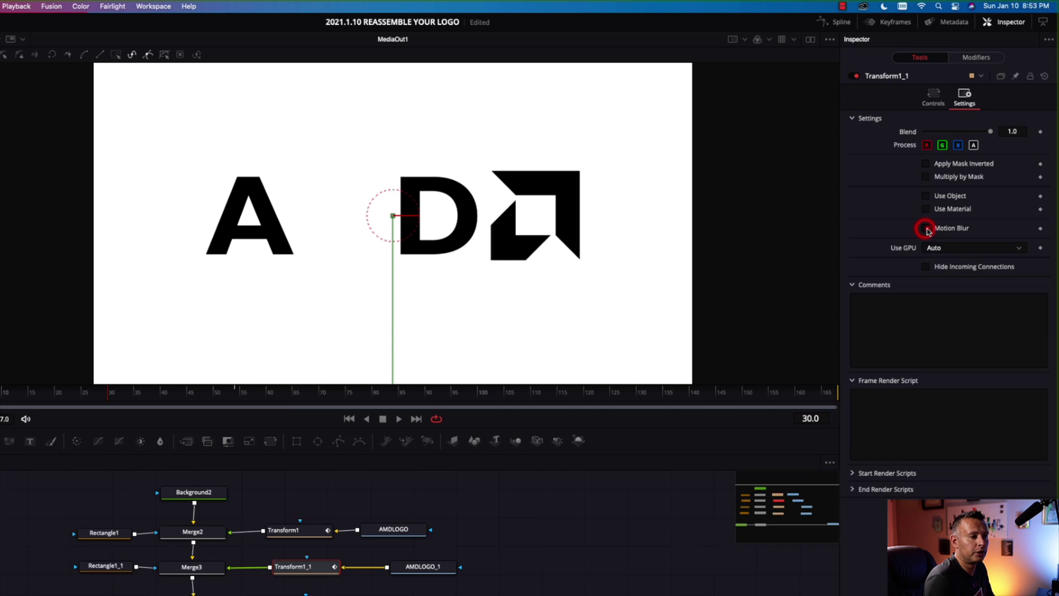
Step: Smooth both keyframes of Transform1_1's displacement curve in the Spline editor and extend the last keyframe's handle back to about frame 30
{"action": "left_click", "coordinate": [841, 23]}
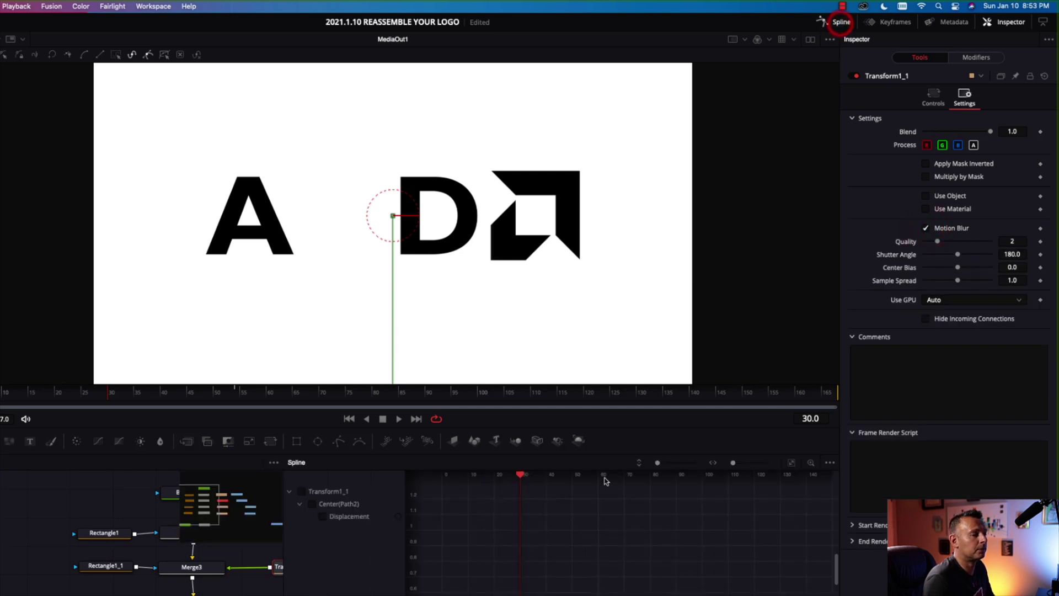
{"action": "left_click", "coordinate": [312, 498]}
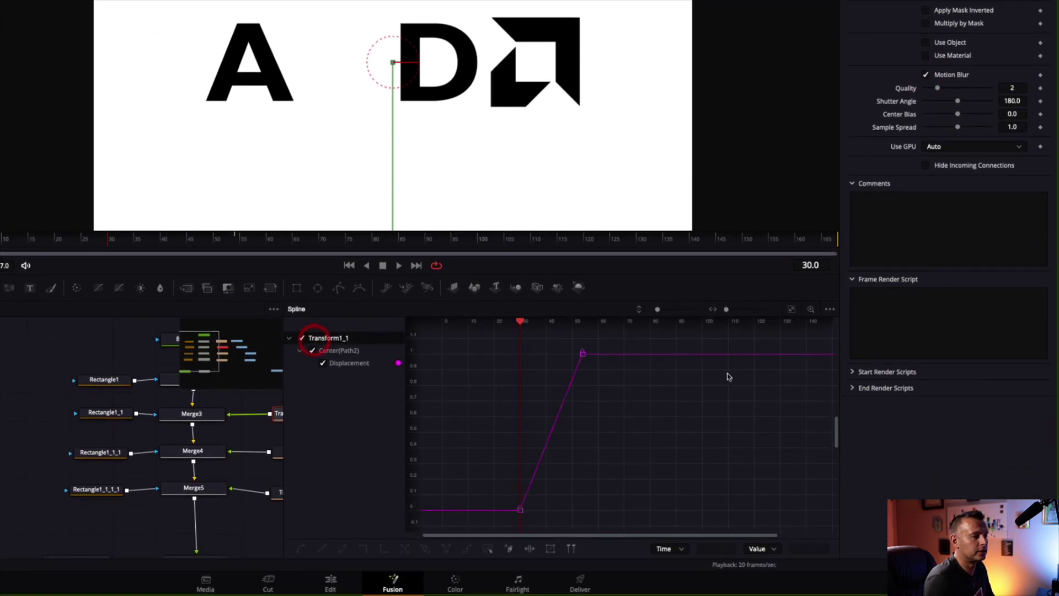
{"action": "left_click", "coordinate": [791, 309]}
{"action": "left_click_drag", "start_coordinate": [443, 342], "coordinate": [815, 532]}
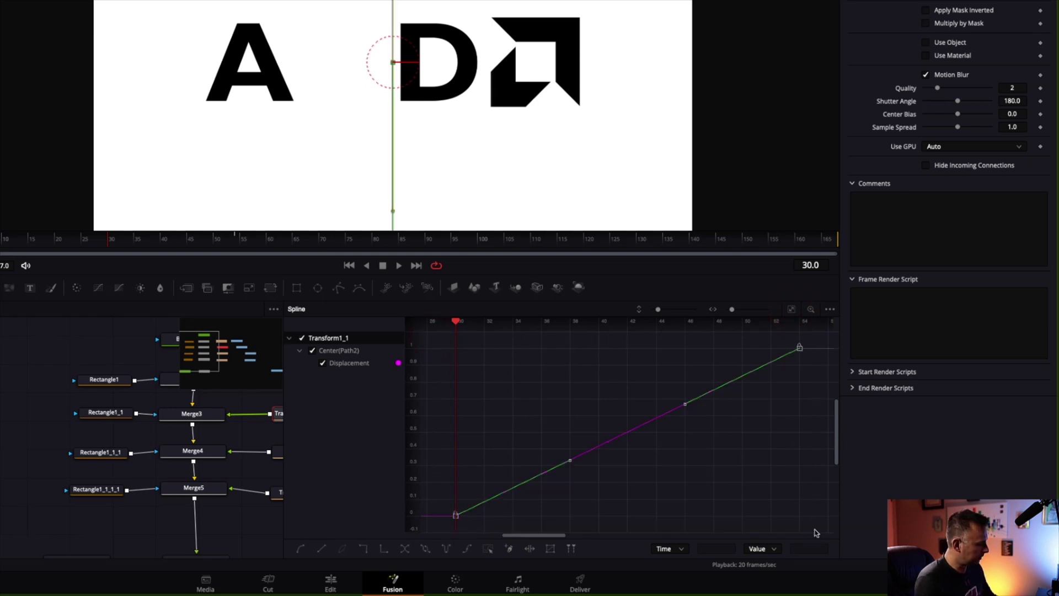
{"action": "key", "text": "s"}
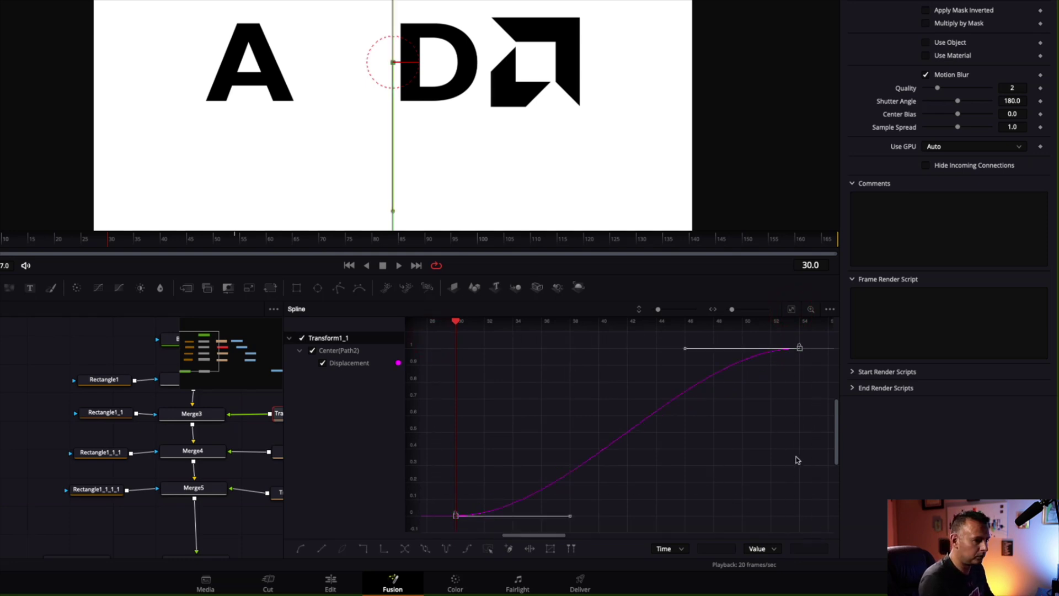
{"action": "left_click_drag", "start_coordinate": [684, 348], "coordinate": [461, 362]}
Step: Play back the letter M's animation from around frame 36 to check its easing, and close the Spline editor
{"action": "left_click", "coordinate": [138, 243]}
{"action": "key", "text": "space"}
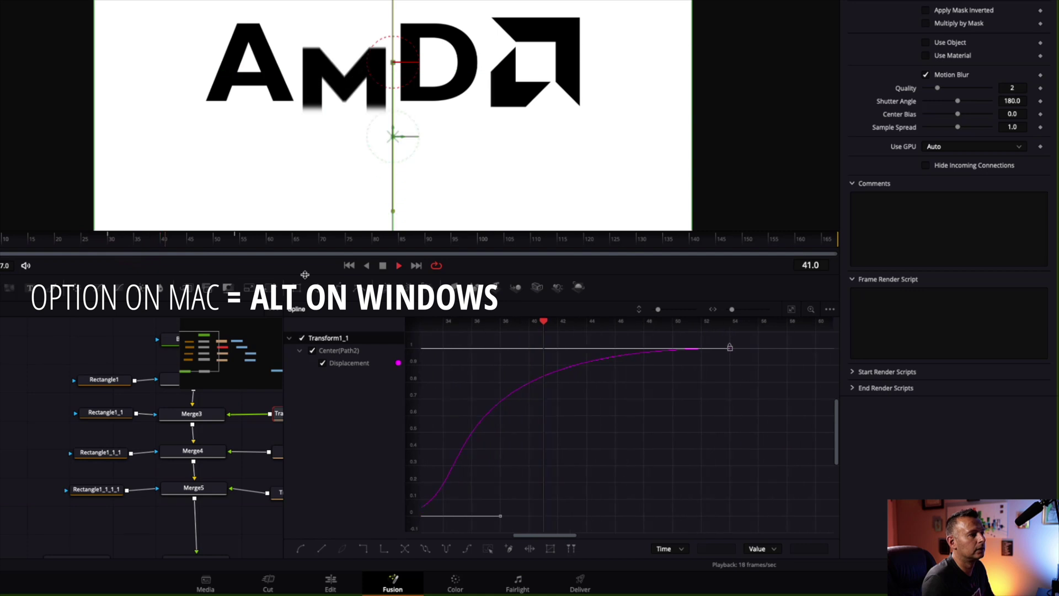
{"action": "key", "text": "space"}
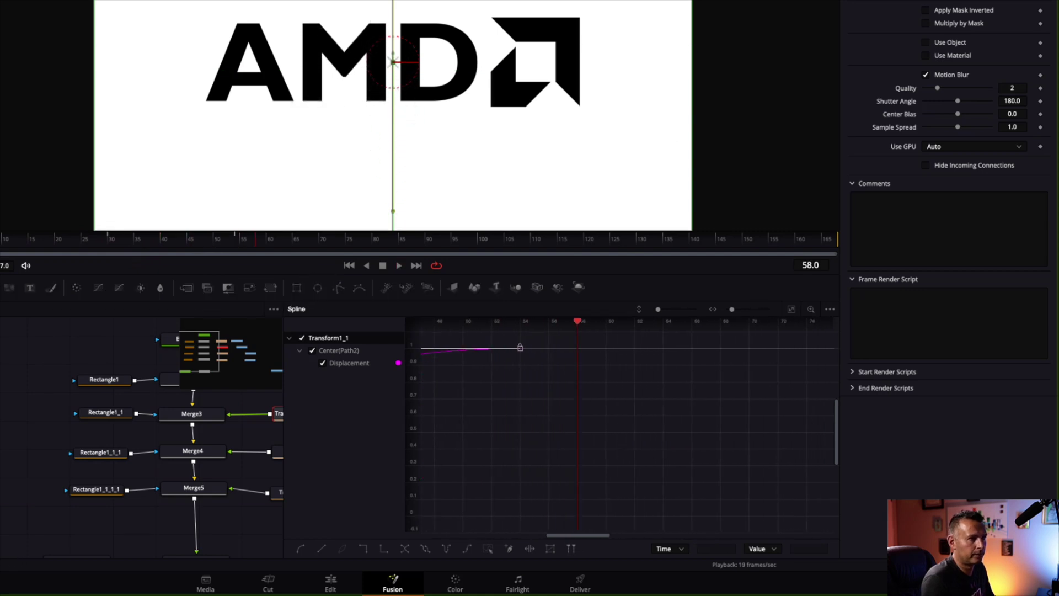
{"action": "key", "text": "shift+F6"}
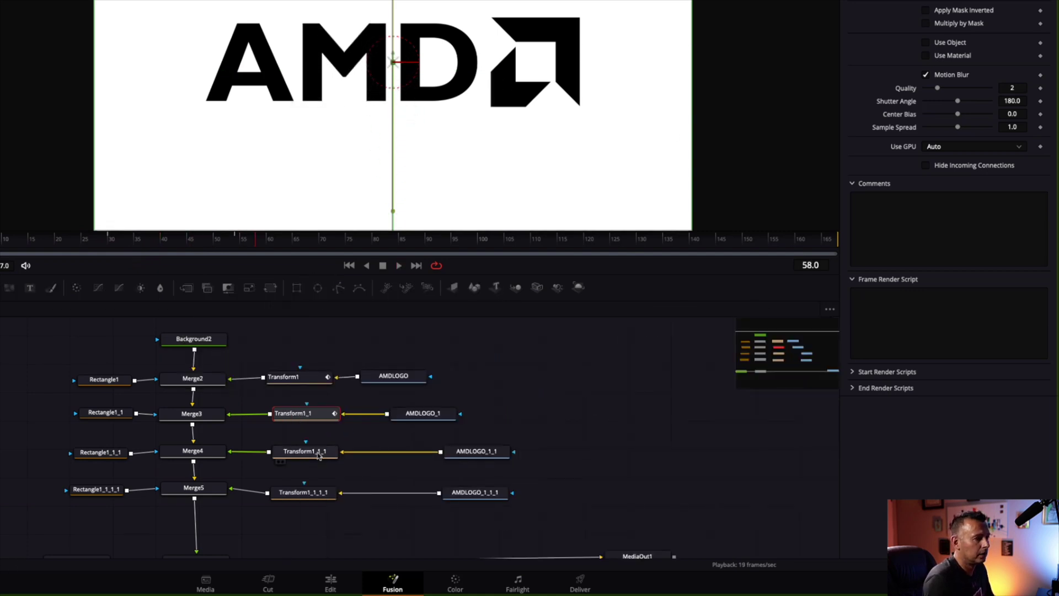
Step: Animate Transform1_1_1's centre Y from about 1.529 at frame 54 to 0.5 at frame 78, and turn on its motion blur
{"action": "left_click", "coordinate": [318, 456]}
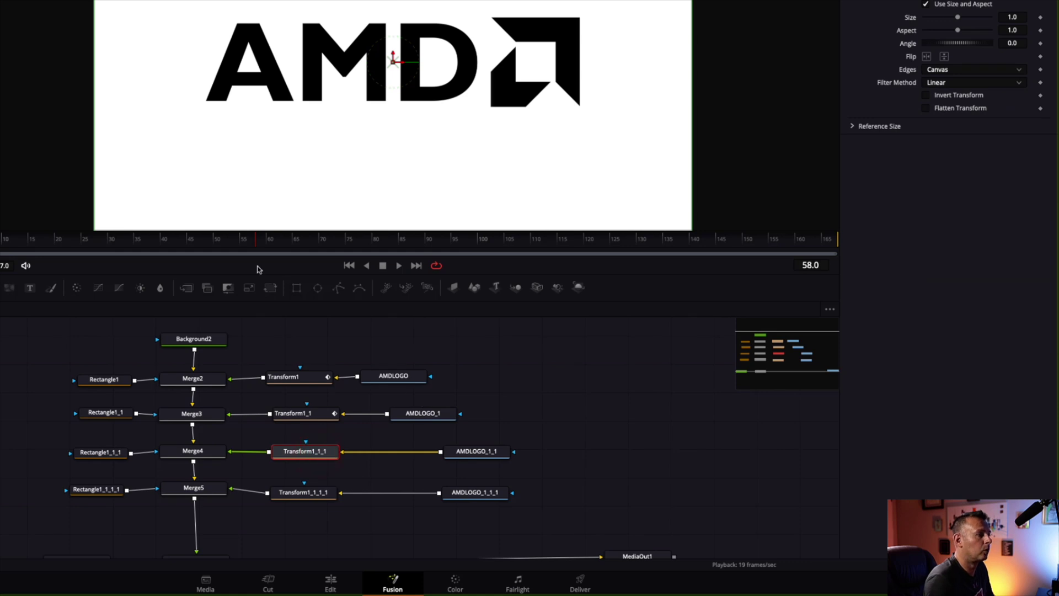
{"action": "left_click_drag", "start_coordinate": [259, 244], "coordinate": [238, 244]}
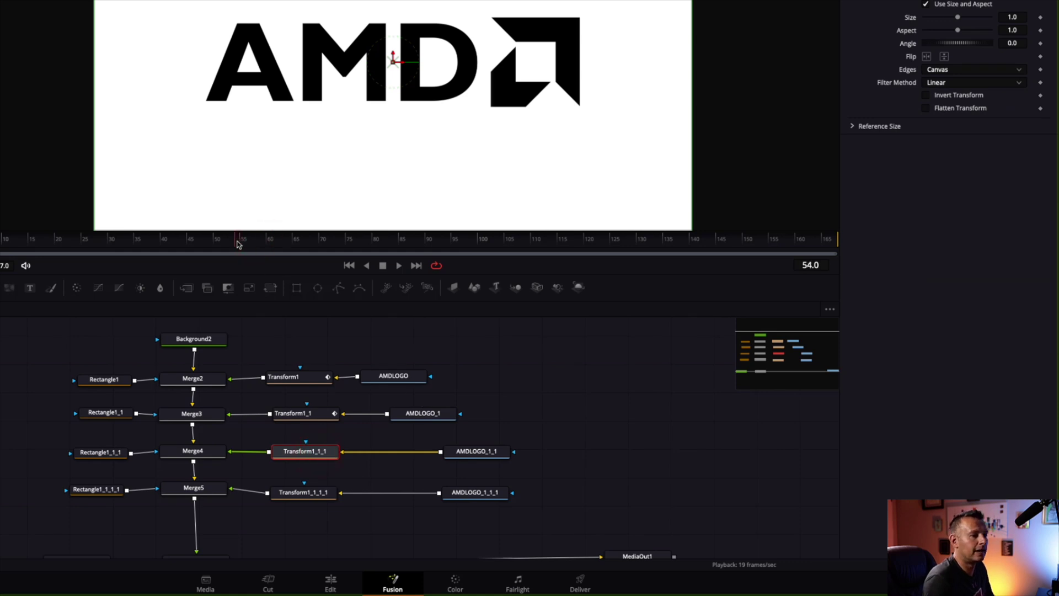
{"action": "left_click_drag", "start_coordinate": [325, 245], "coordinate": [362, 243]}
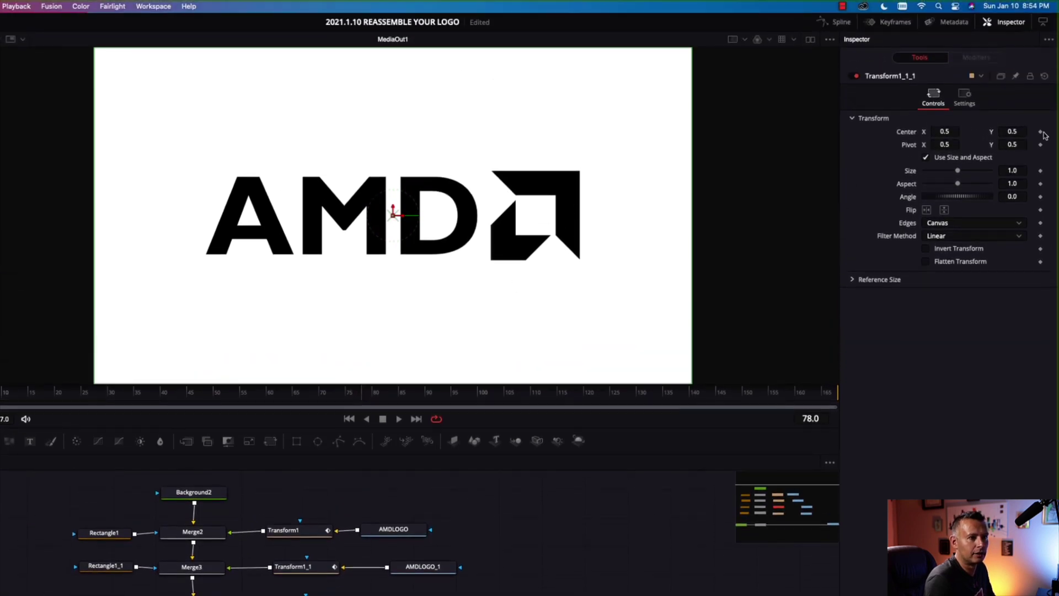
{"action": "left_click", "coordinate": [1040, 132]}
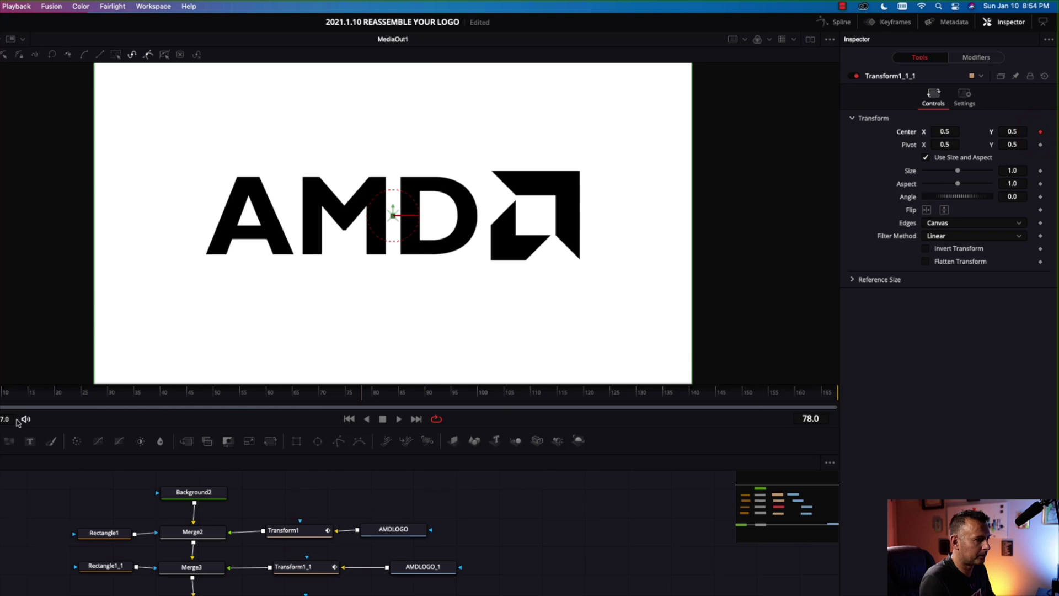
{"action": "left_click_drag", "start_coordinate": [320, 397], "coordinate": [240, 401]}
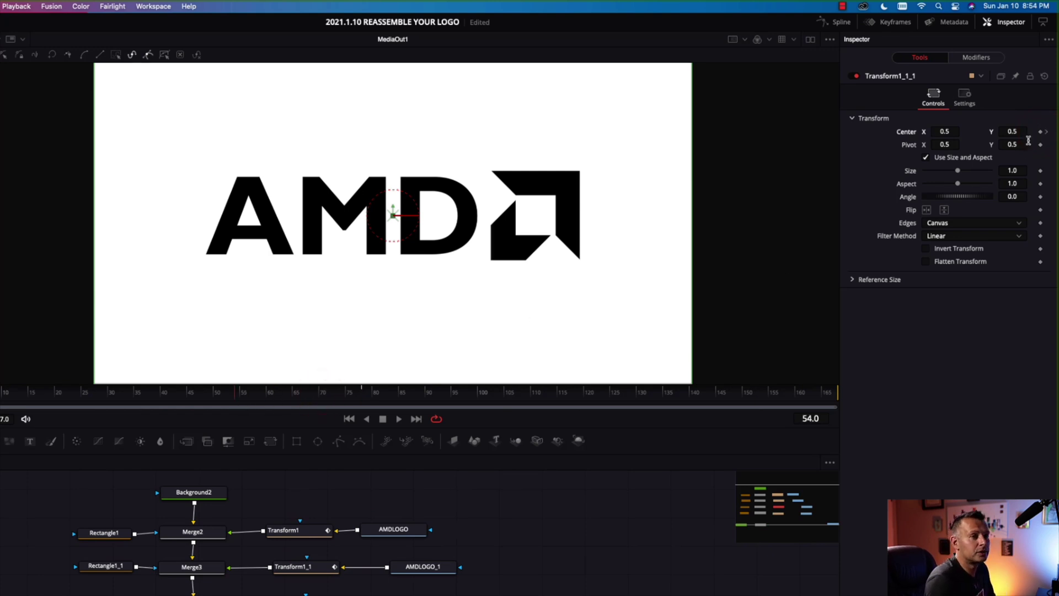
{"action": "left_click_drag", "start_coordinate": [1014, 131], "coordinate": [1054, 131]}
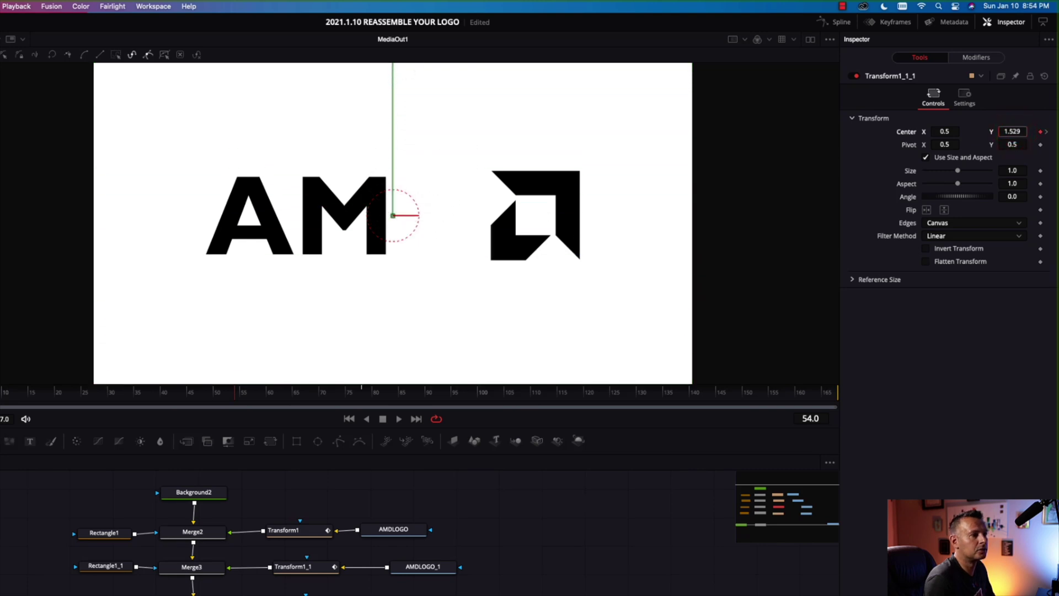
{"action": "left_click", "coordinate": [964, 100]}
{"action": "left_click", "coordinate": [952, 229]}
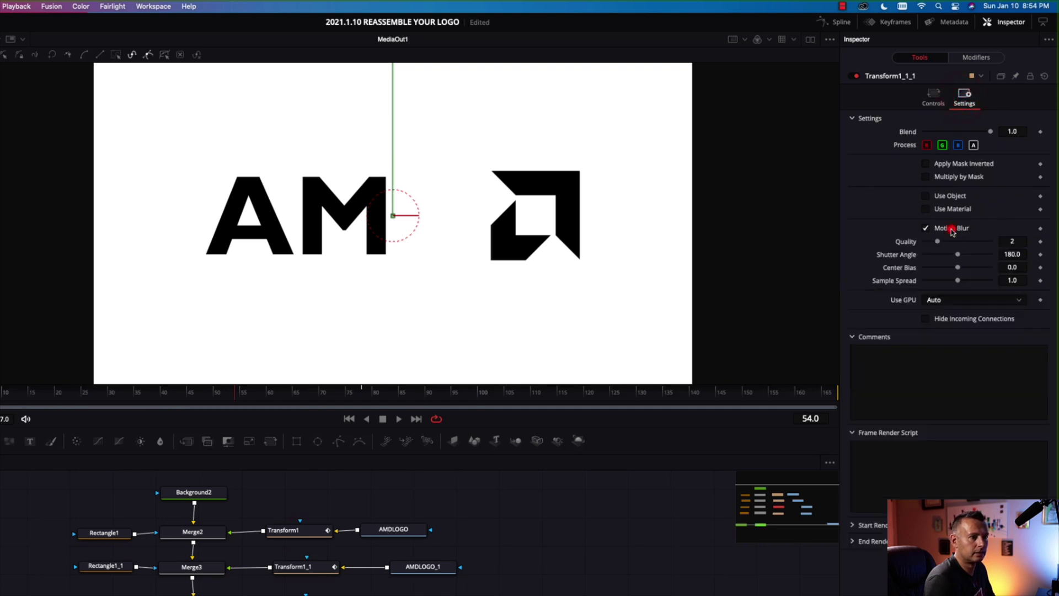
Step: Smooth both keyframes of Transform1_1_1's displacement curve, extend the last keyframe's handle back to about frame 54, and play the result
{"action": "left_click", "coordinate": [835, 22]}
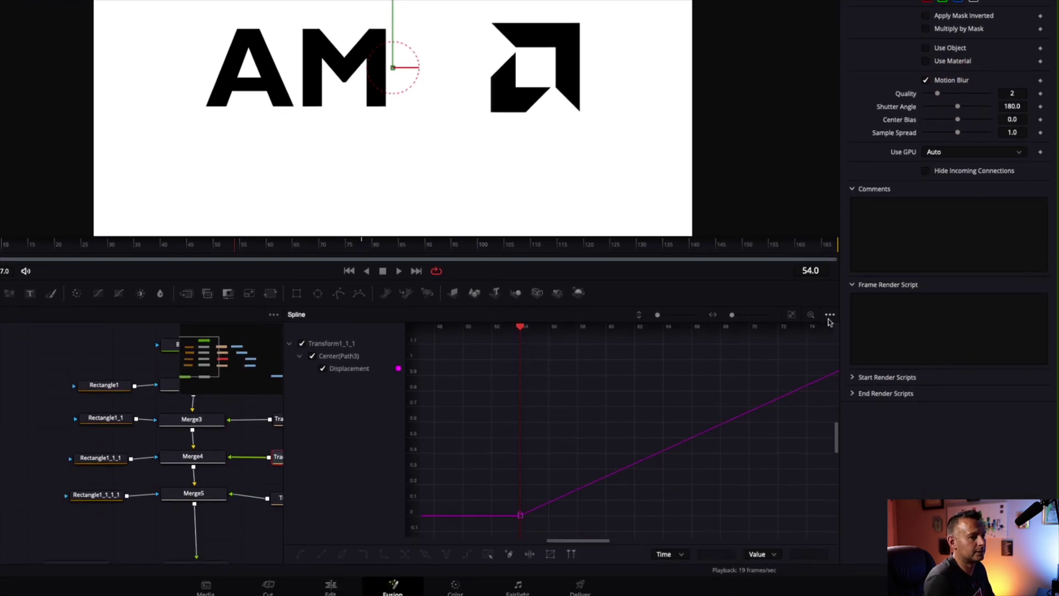
{"action": "left_click", "coordinate": [791, 314]}
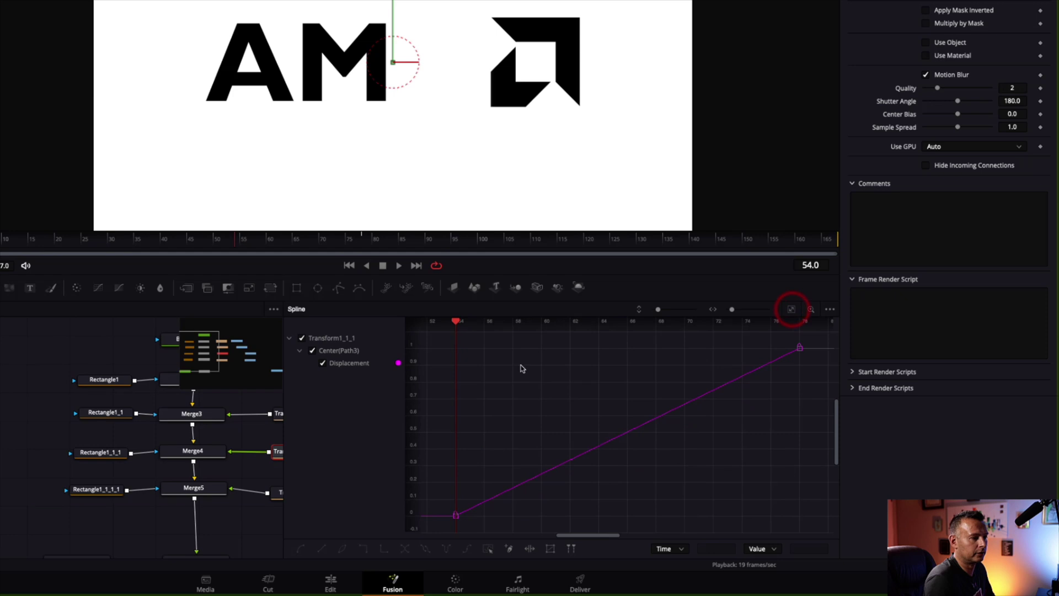
{"action": "left_click_drag", "start_coordinate": [432, 338], "coordinate": [831, 529]}
{"action": "key", "text": "shift+s"}
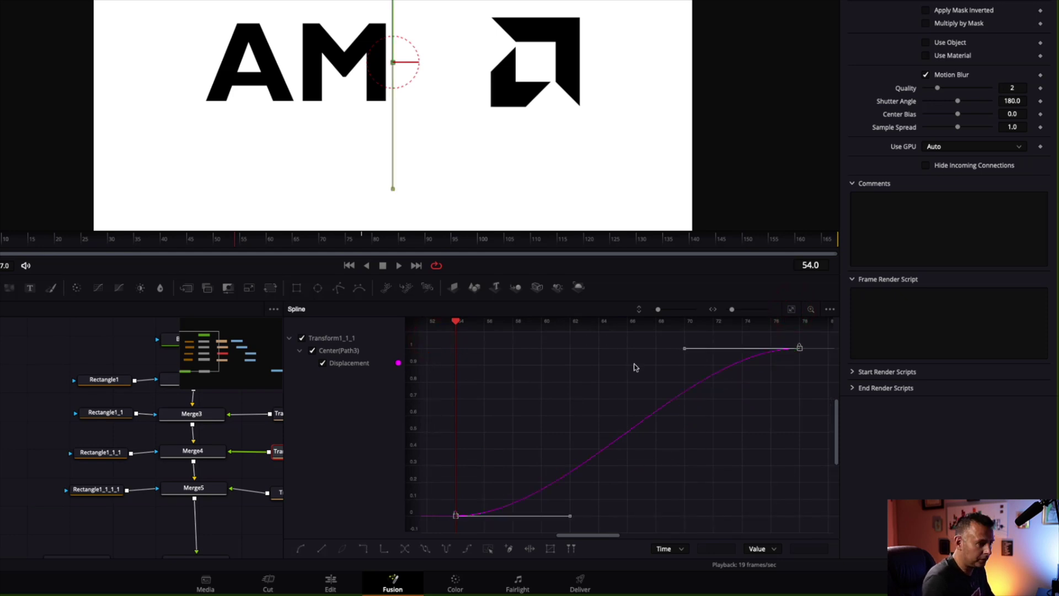
{"action": "left_click_drag", "start_coordinate": [684, 350], "coordinate": [456, 364]}
{"action": "key", "text": "space"}
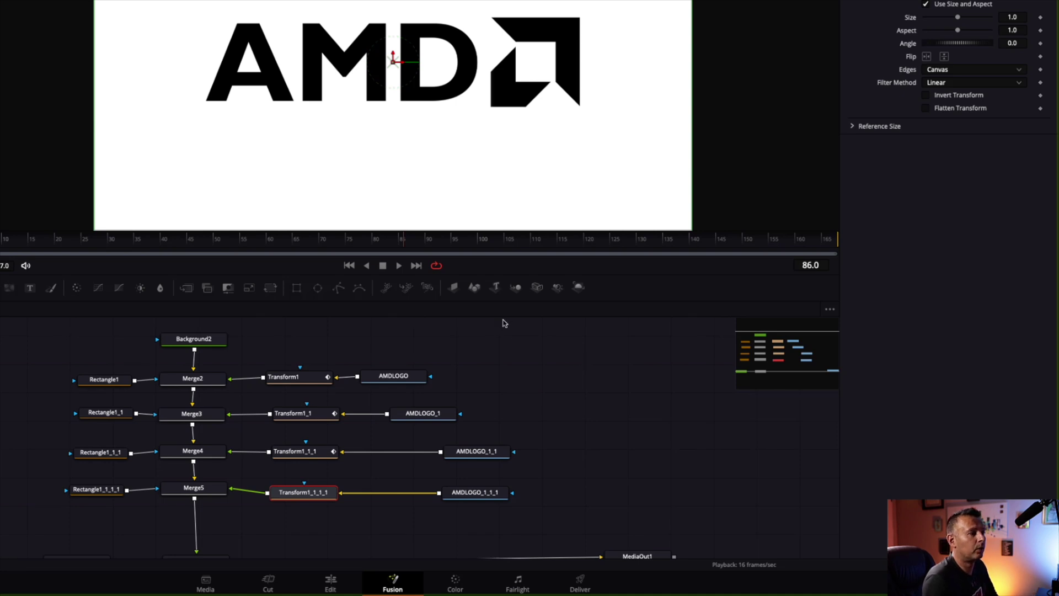
Step: Animate Transform1_1_1_1's centre X from a leftward offset that hides the arrow mark at frame 78 to 0.5 at frame 102, with motion blur on
{"action": "left_click_drag", "start_coordinate": [410, 243], "coordinate": [363, 245]}
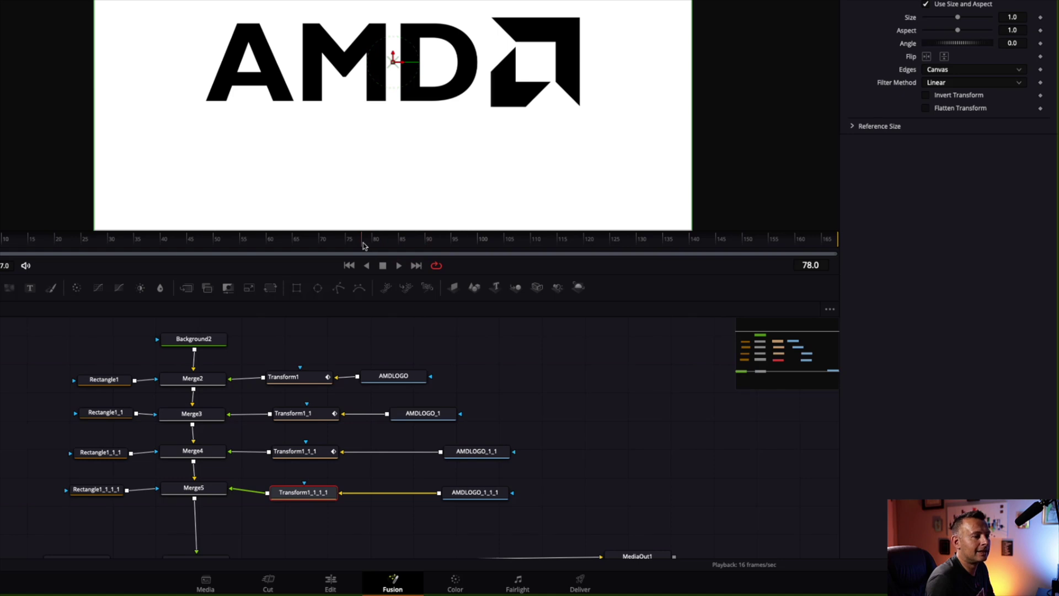
{"action": "left_click_drag", "start_coordinate": [399, 245], "coordinate": [481, 246]}
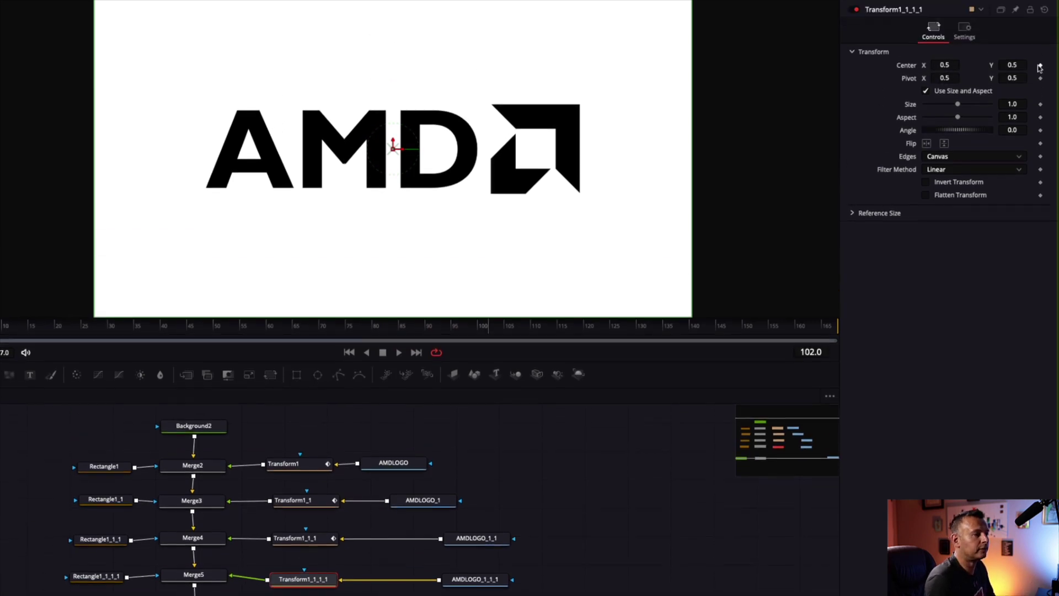
{"action": "left_click_drag", "start_coordinate": [493, 397], "coordinate": [361, 394]}
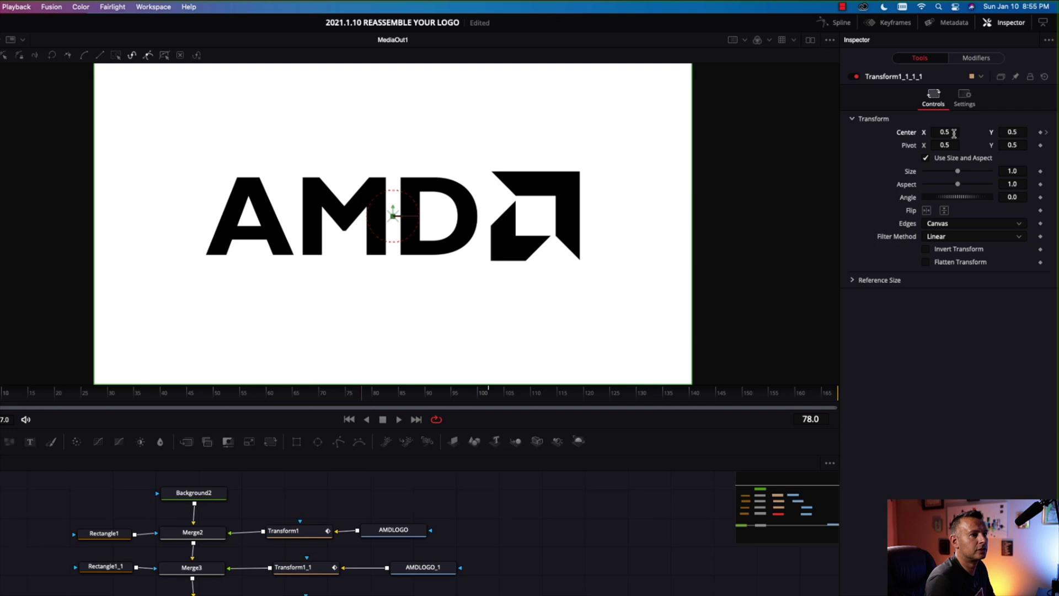
{"action": "left_click_drag", "start_coordinate": [947, 131], "coordinate": [917, 131]}
{"action": "left_click", "coordinate": [969, 105]}
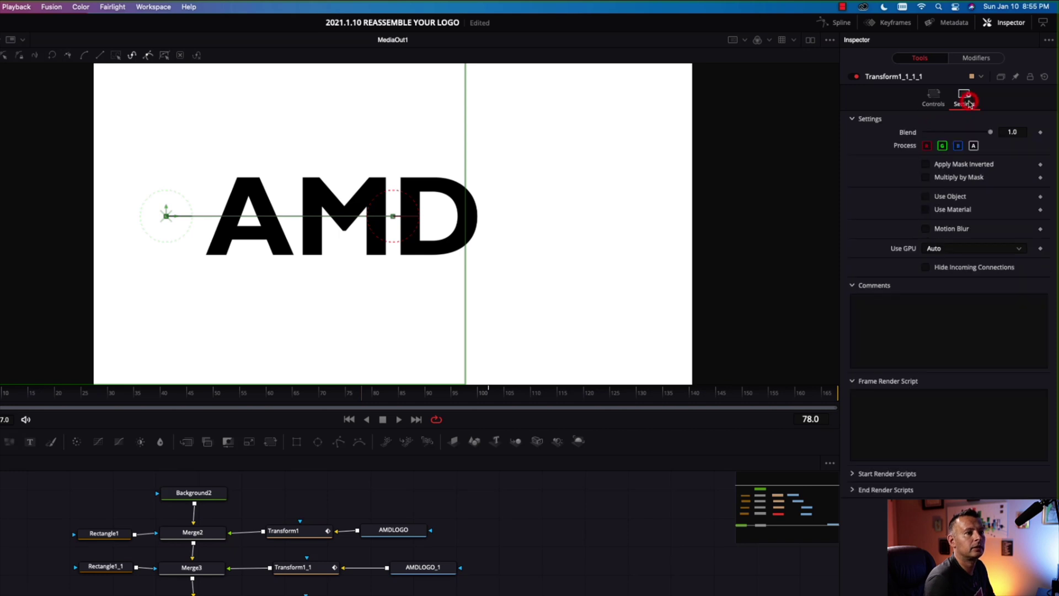
{"action": "left_click", "coordinate": [968, 231]}
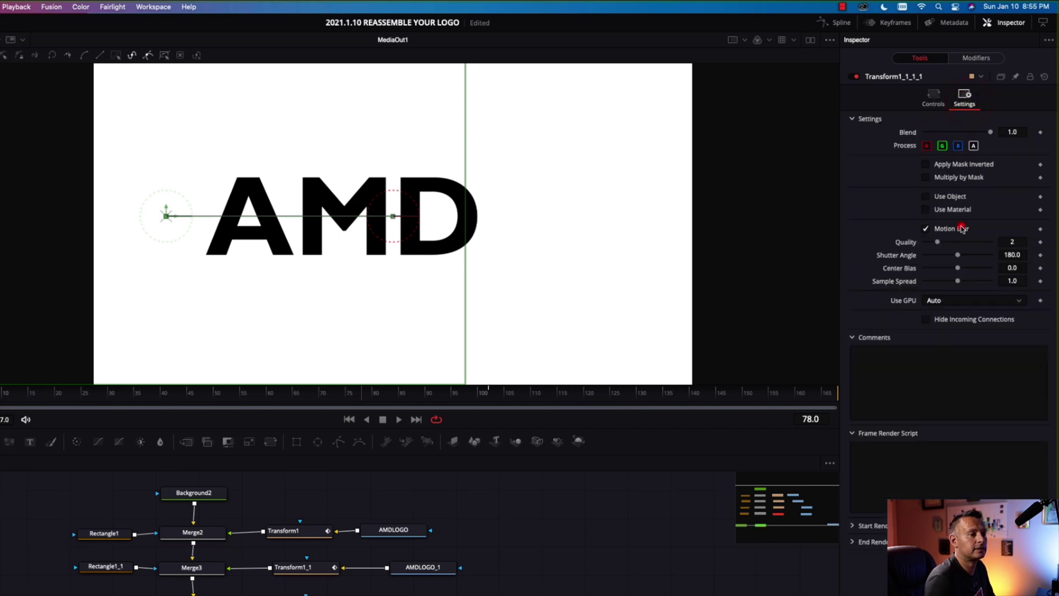
Step: Smooth Transform1_1_1_1's displacement curve, extend the last keyframe's handle back to about frame 78, and play the result
{"action": "left_click", "coordinate": [836, 22]}
{"action": "left_click", "coordinate": [791, 401]}
{"action": "left_click_drag", "start_coordinate": [686, 446], "coordinate": [466, 455]}
{"action": "left_click_drag", "start_coordinate": [466, 375], "coordinate": [453, 376]}
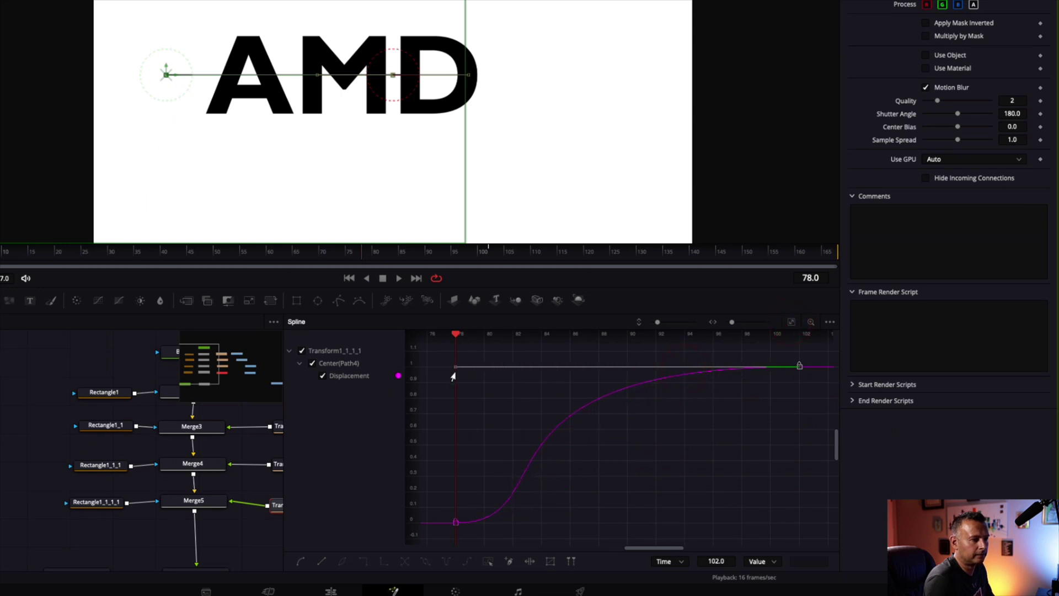
{"action": "key", "text": "space"}
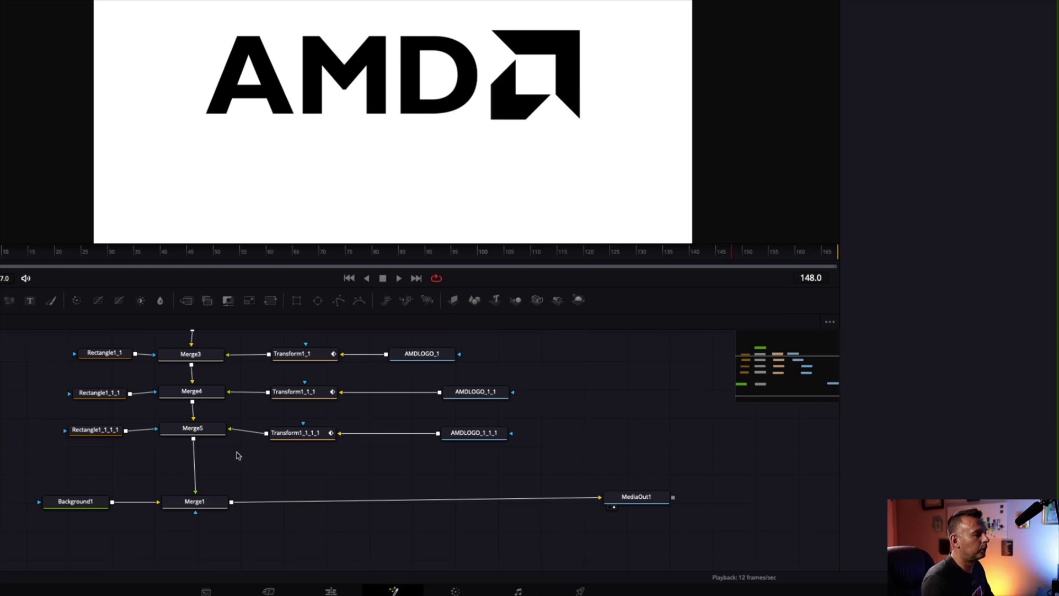
Step: Insert a Transform node between Merge5 and Merge1 to control the whole assembled logo
{"action": "left_click_drag", "start_coordinate": [270, 304], "coordinate": [194, 468]}
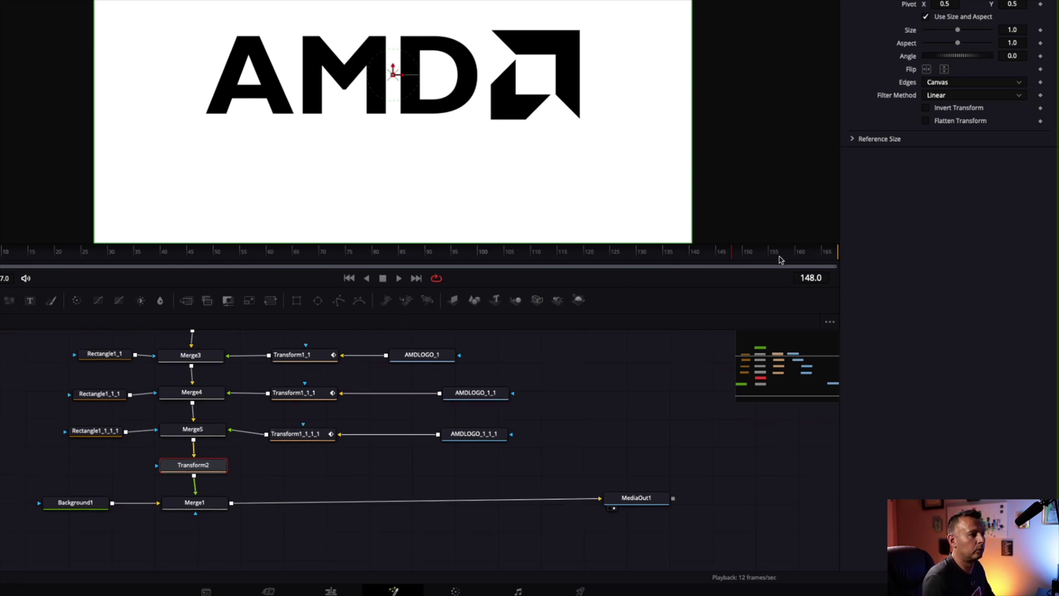
Step: Try moving the whole logo freely with Transform2, and reset its centre to the default
{"action": "left_click_drag", "start_coordinate": [393, 71], "coordinate": [98, 237]}
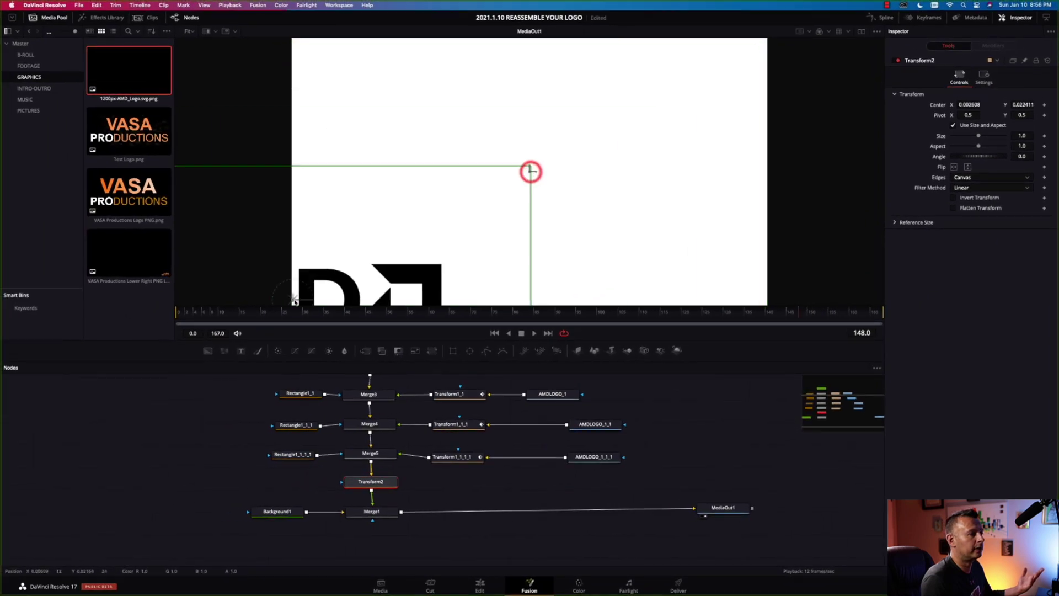
{"action": "left_click_drag", "start_coordinate": [294, 301], "coordinate": [560, 193]}
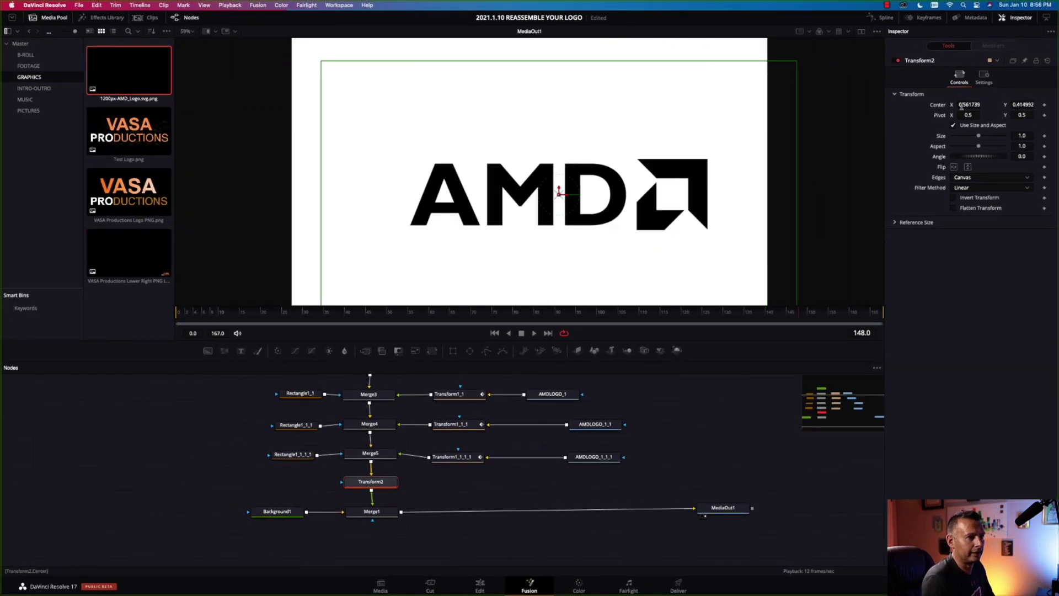
{"action": "double_click", "coordinate": [942, 108]}
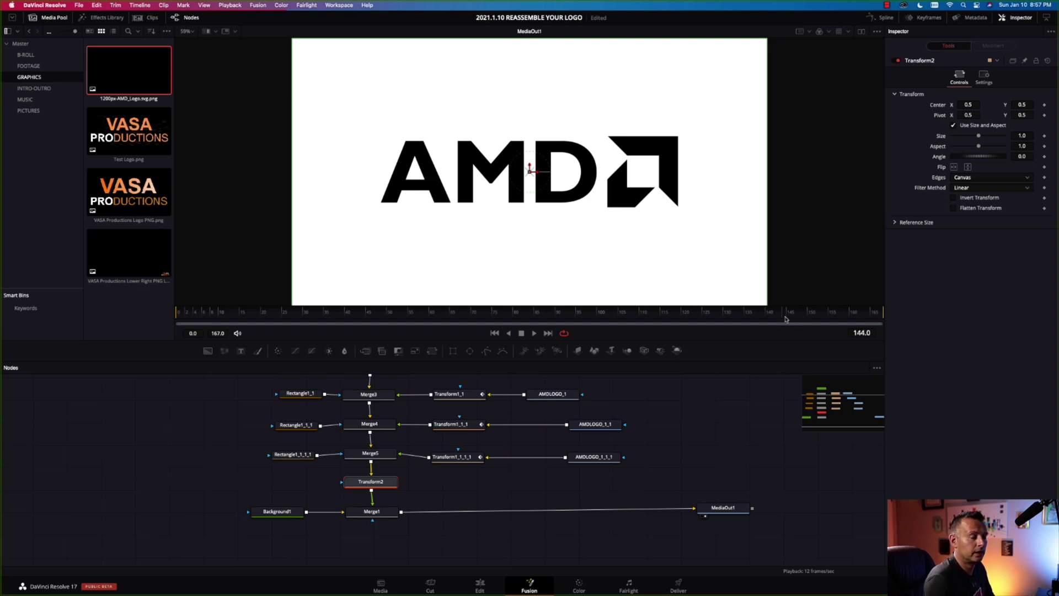
Step: Animate Transform2's centre from 0.5, 0.5 at frame 138 straight down out of the frame at frame 162, and turn on its motion blur
{"action": "left_click_drag", "start_coordinate": [782, 316], "coordinate": [768, 319]}
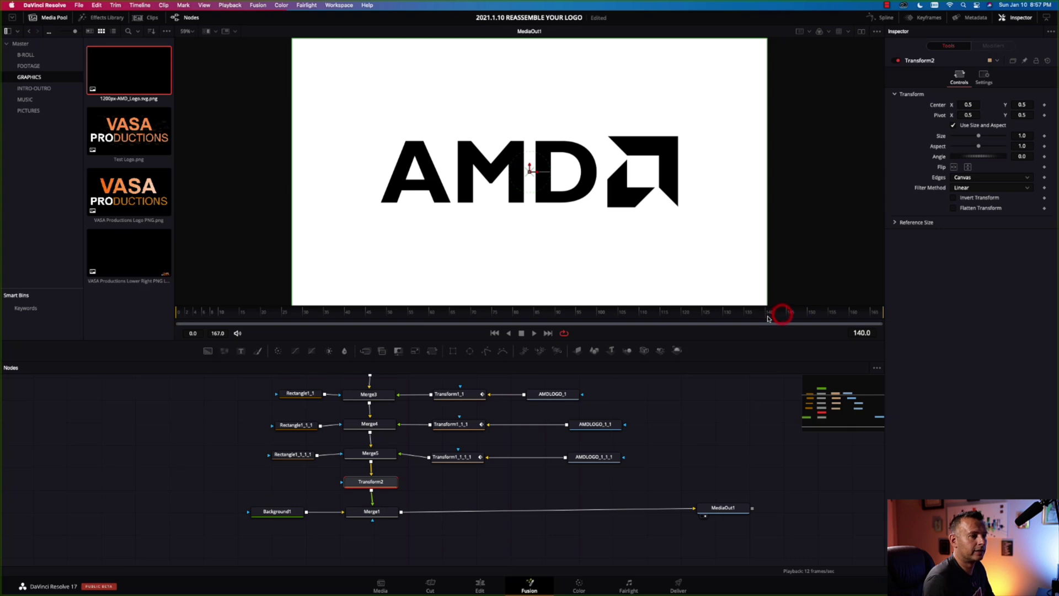
{"action": "left_click", "coordinate": [1044, 105]}
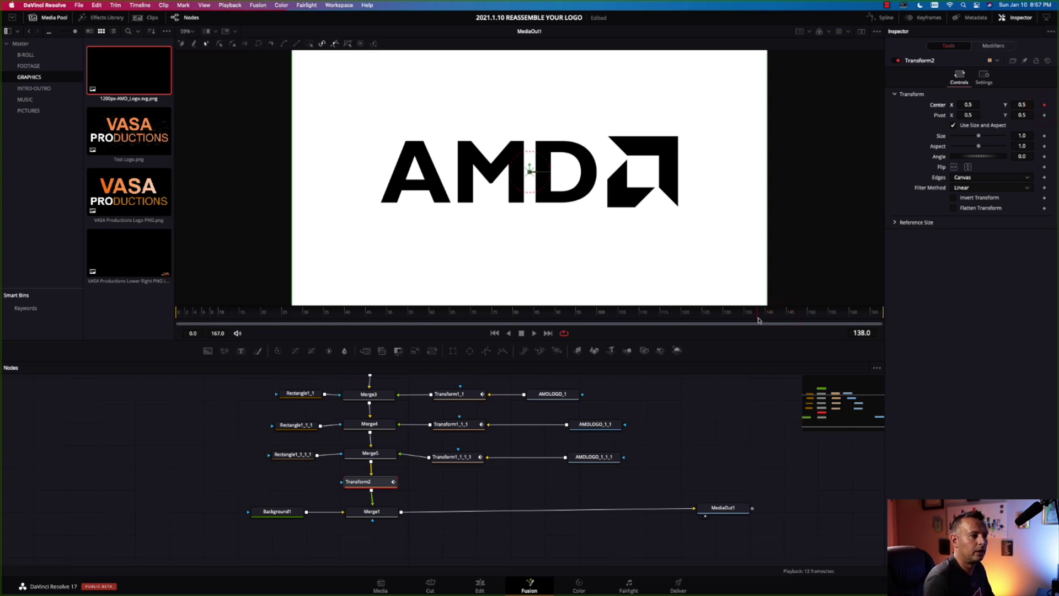
{"action": "left_click_drag", "start_coordinate": [759, 318], "coordinate": [822, 318]}
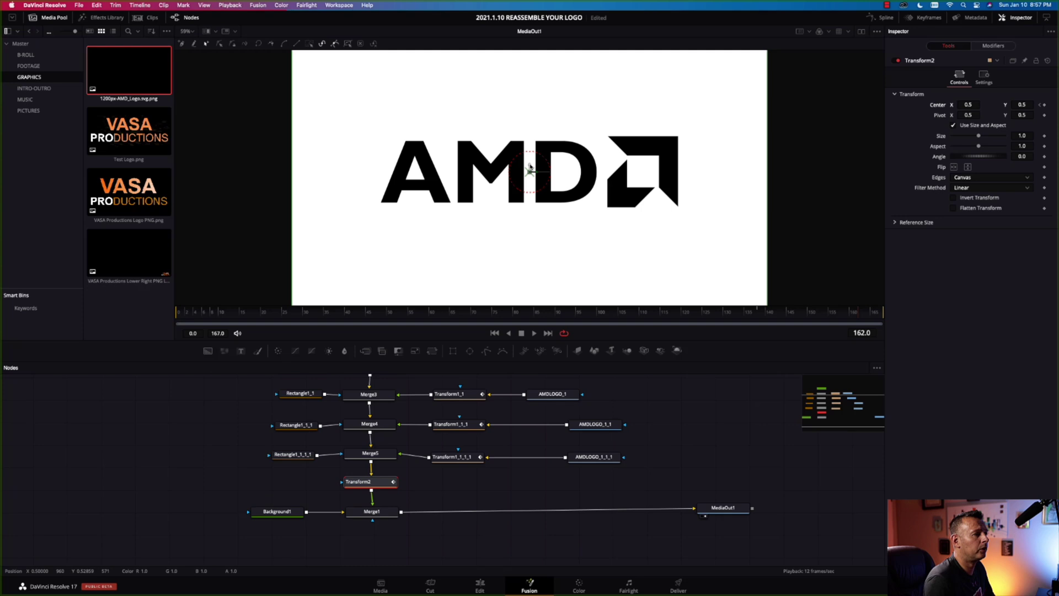
{"action": "left_click_drag", "start_coordinate": [530, 167], "coordinate": [575, 242]}
{"action": "mouse_move", "coordinate": [530, 288]}
{"action": "left_mouse_down"}
{"action": "mouse_move", "coordinate": [529, 257]}
{"action": "mouse_move", "coordinate": [529, 278]}
{"action": "left_mouse_up"}
{"action": "left_click", "coordinate": [985, 77]}
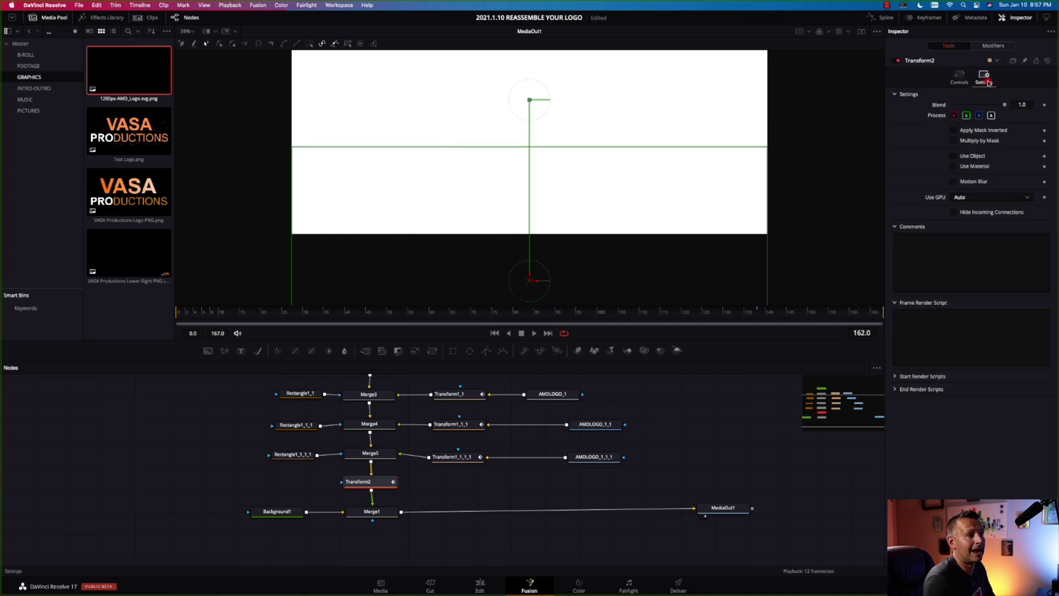
{"action": "left_click", "coordinate": [973, 183]}
Step: Smooth Transform2's displacement curve, extend the last keyframe's handle back to about frame 138, and play the exit animation
{"action": "left_click", "coordinate": [885, 17]}
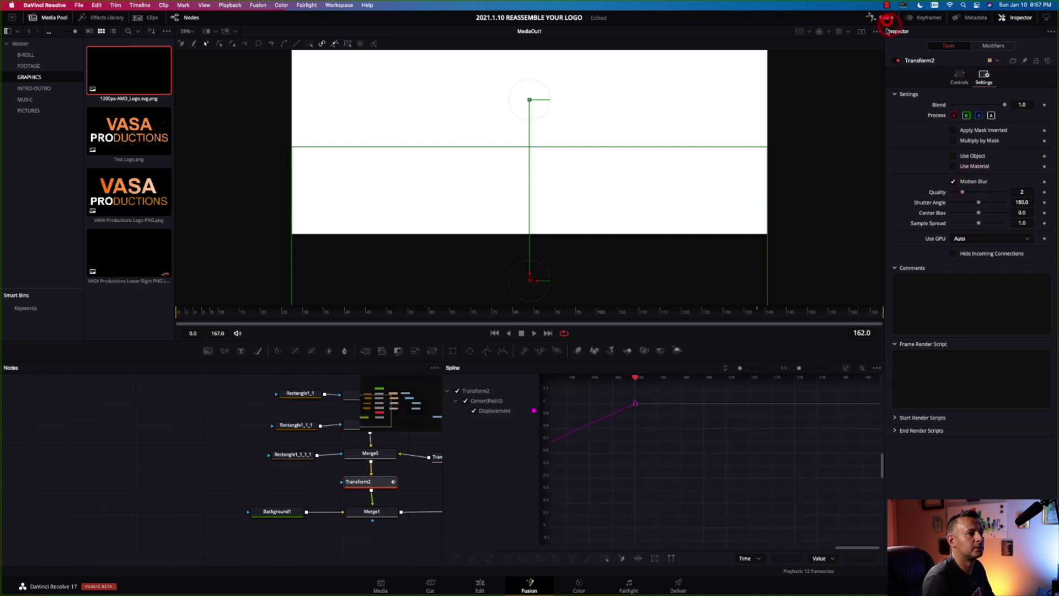
{"action": "left_click", "coordinate": [846, 368]}
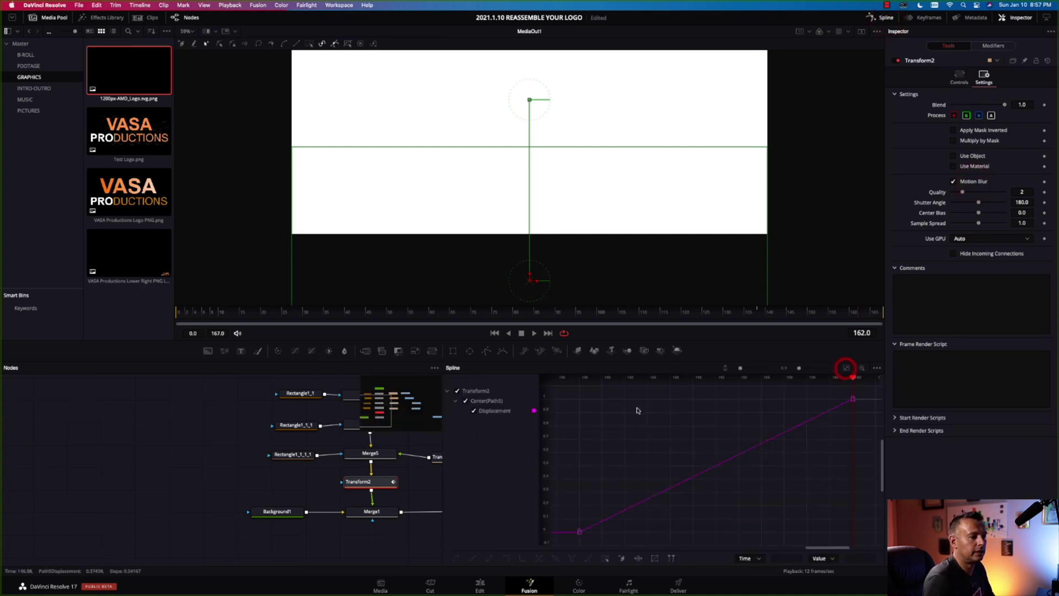
{"action": "left_click_drag", "start_coordinate": [576, 396], "coordinate": [866, 548]}
{"action": "key", "text": "shift+s"}
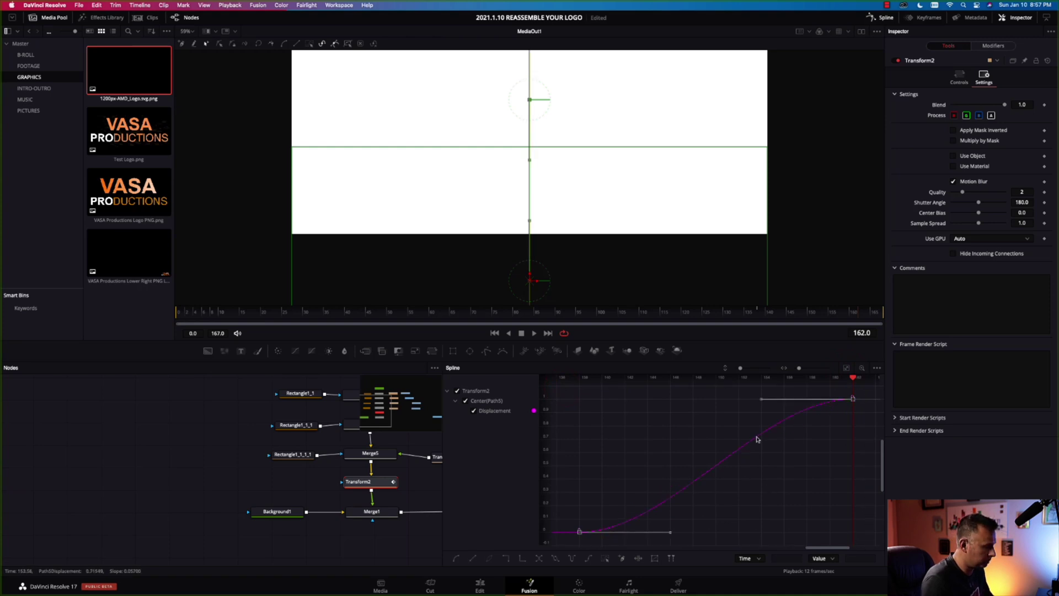
{"action": "left_click_drag", "start_coordinate": [761, 399], "coordinate": [581, 412]}
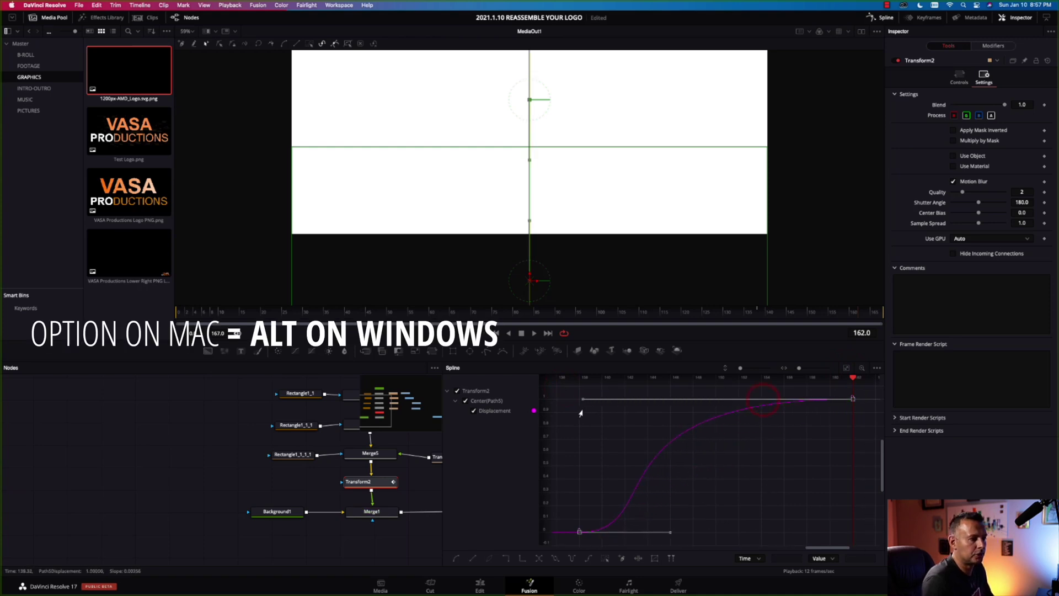
{"action": "left_click", "coordinate": [875, 21]}
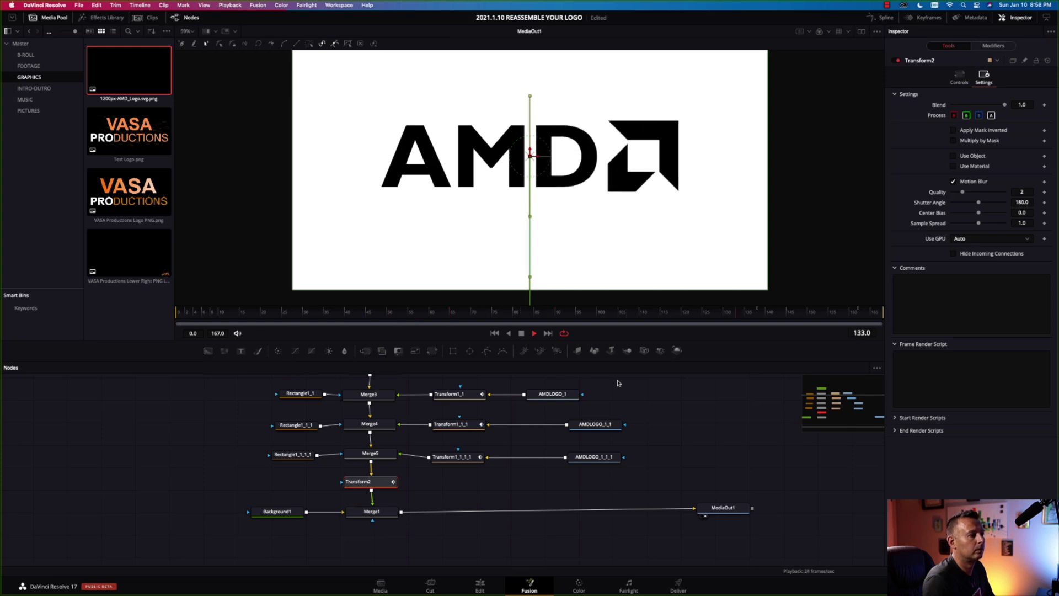
{"action": "key", "text": "space"}
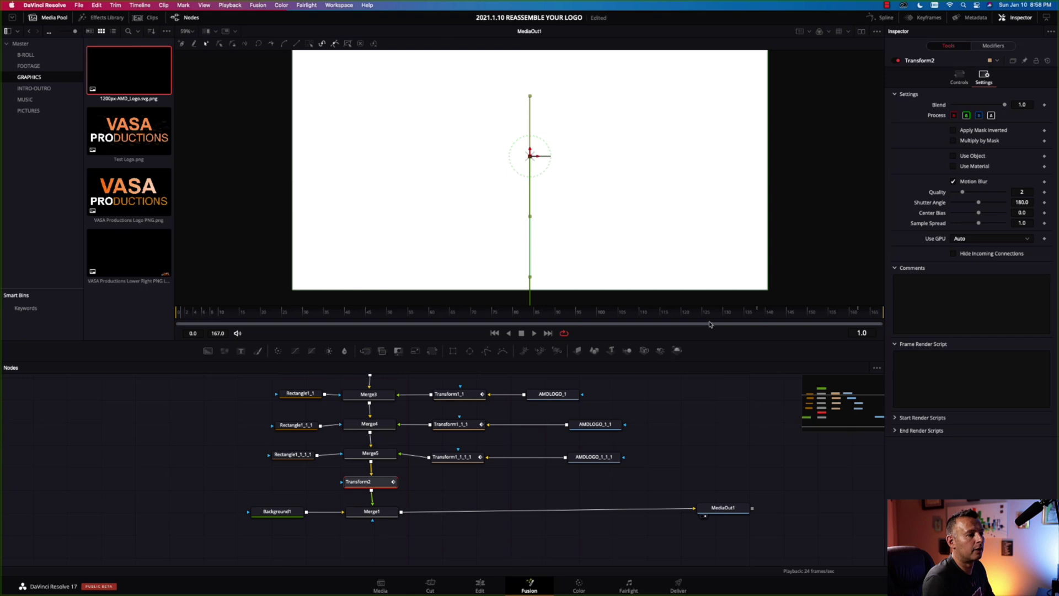
Step: Add a Rectangle mask to Merge1 at frame 115 and place its node below Merge1
{"action": "left_click_drag", "start_coordinate": [711, 325], "coordinate": [609, 319]}
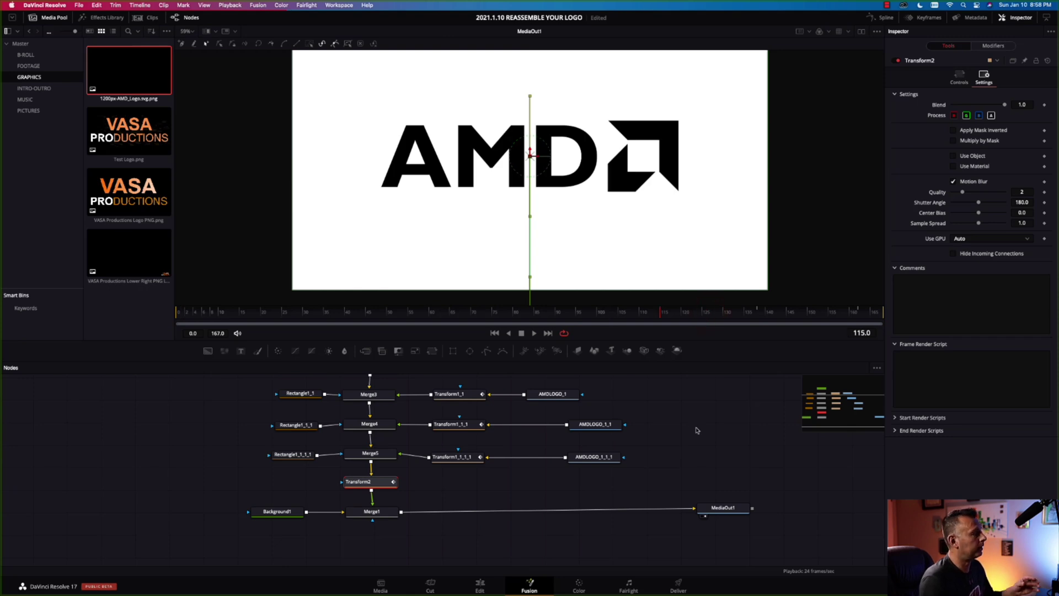
{"action": "left_click", "coordinate": [386, 514]}
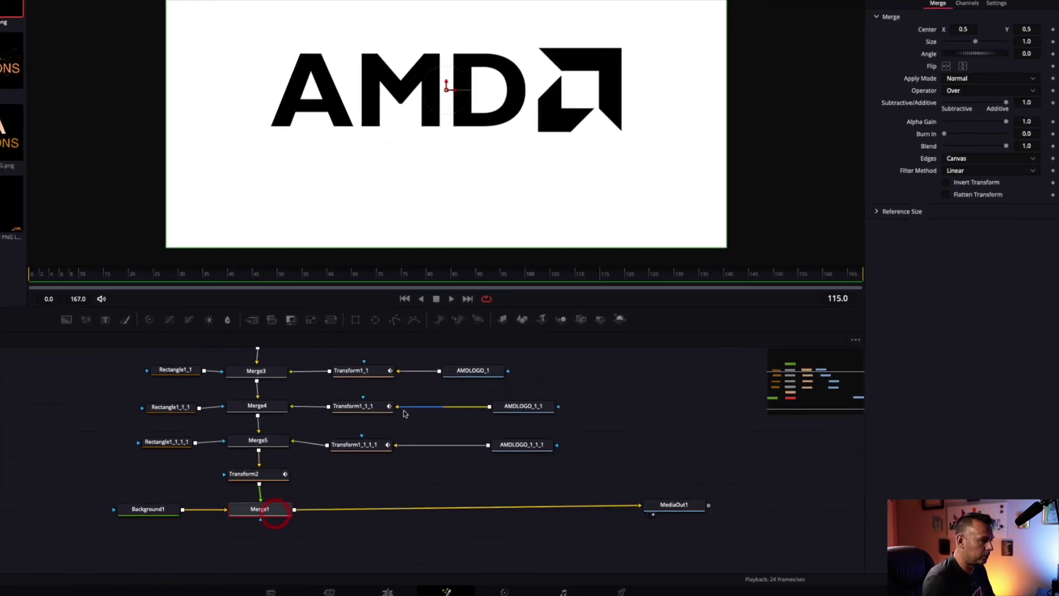
{"action": "left_click", "coordinate": [356, 320]}
{"action": "left_click_drag", "start_coordinate": [267, 483], "coordinate": [269, 546]}
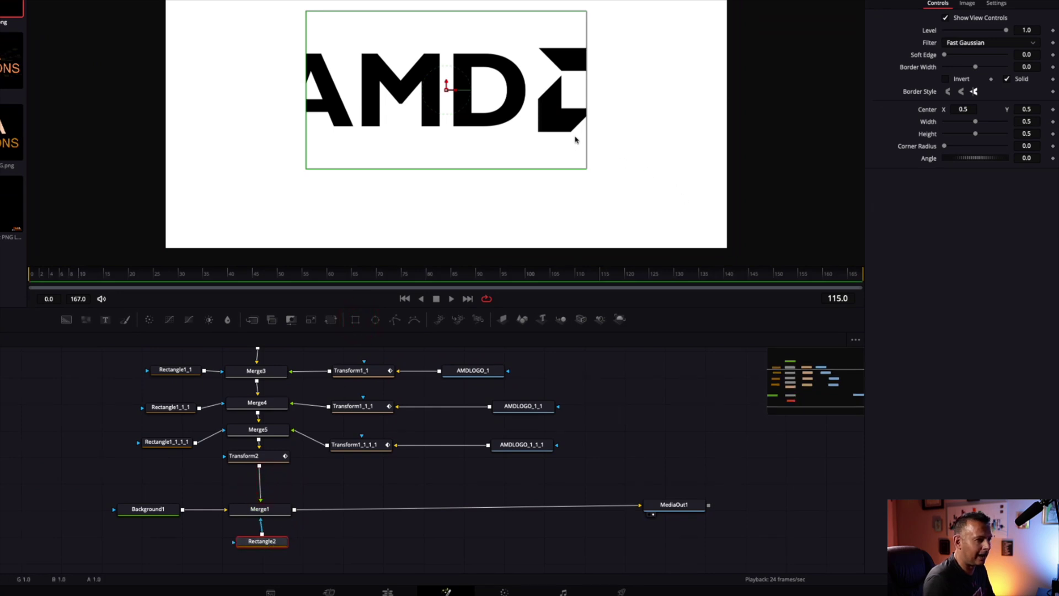
Step: Size Rectangle2 around the logo at about 0.684 wide and 0.345 high, set its soft edge to 0.0189, and preview the animation
{"action": "left_click_drag", "start_coordinate": [587, 134], "coordinate": [638, 131]}
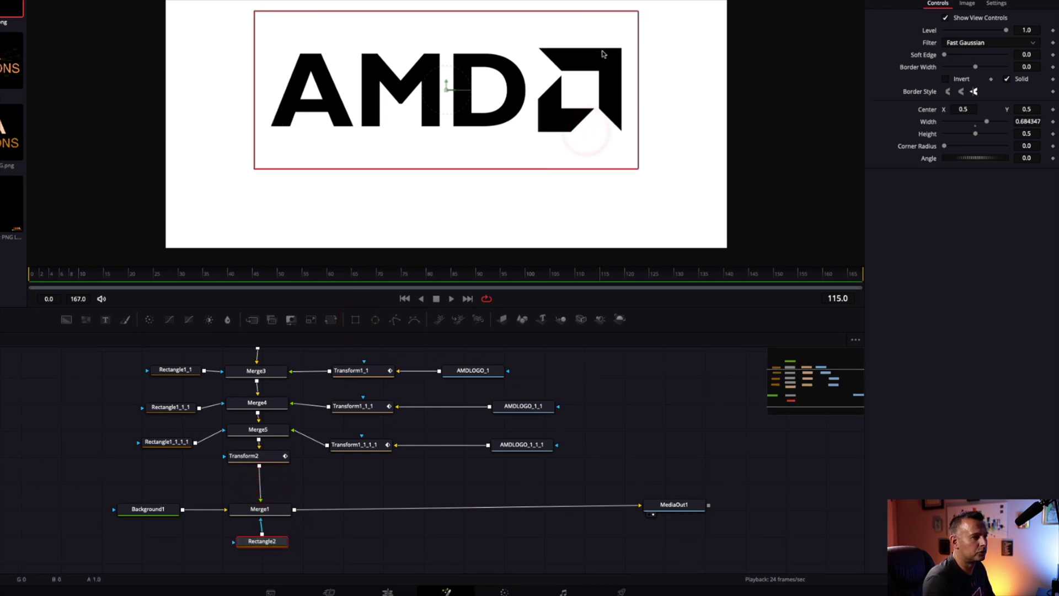
{"action": "left_click_drag", "start_coordinate": [560, 12], "coordinate": [561, 38]}
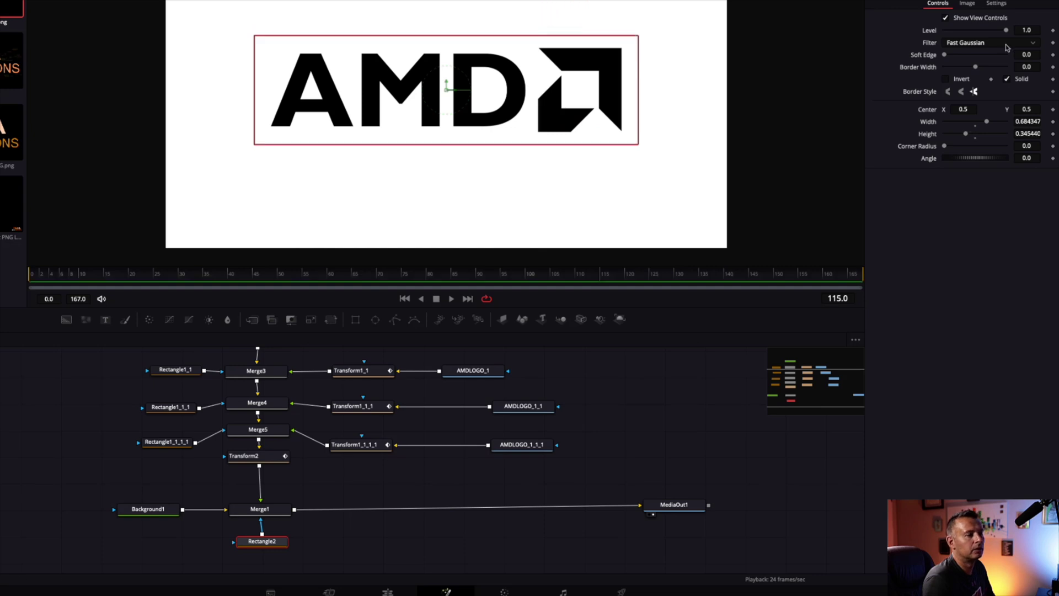
{"action": "left_click_drag", "start_coordinate": [949, 57], "coordinate": [948, 59]}
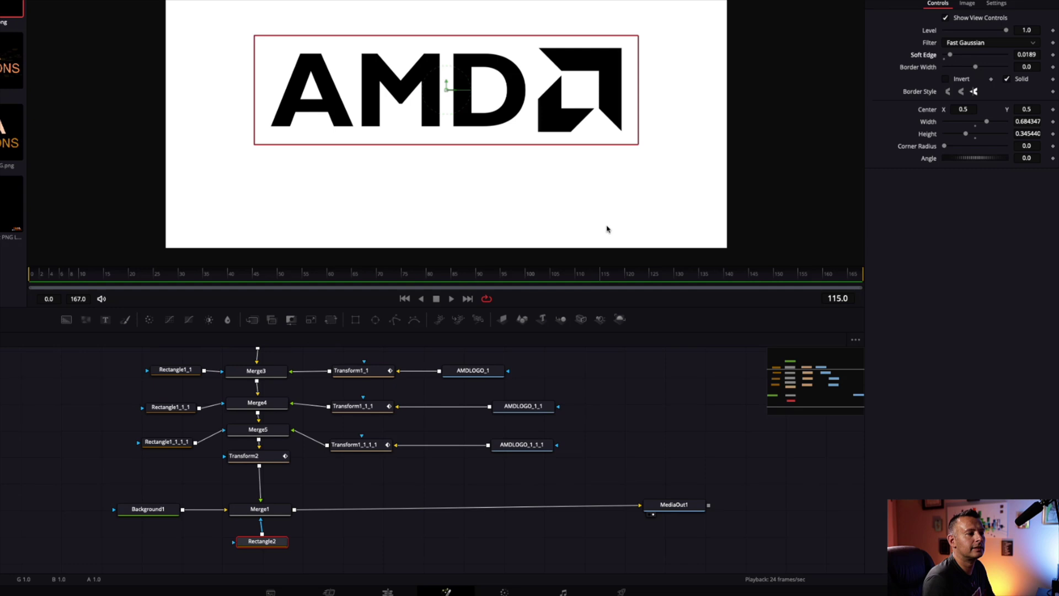
{"action": "left_click", "coordinate": [622, 273]}
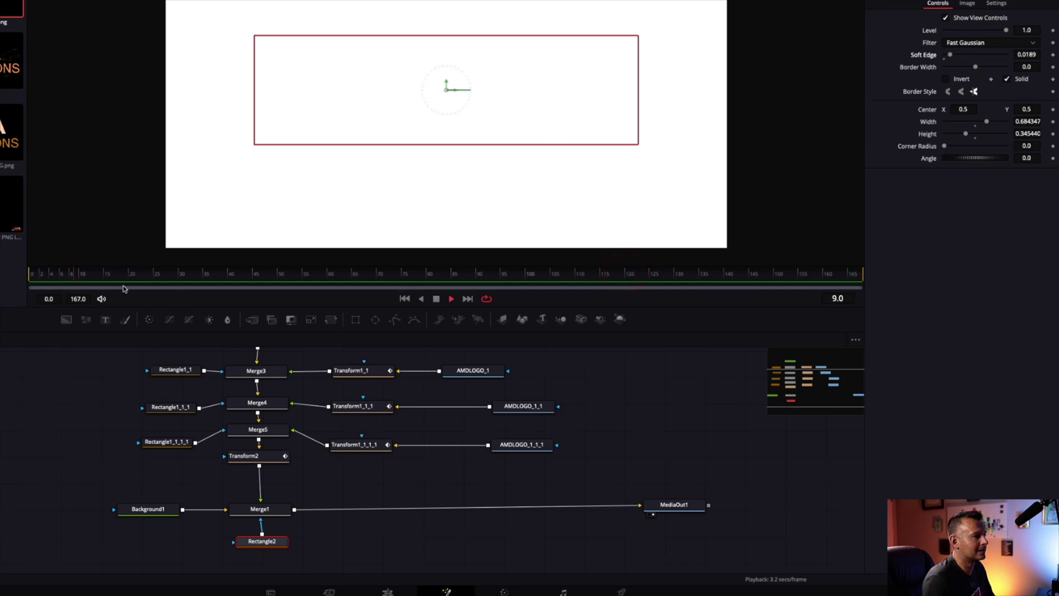